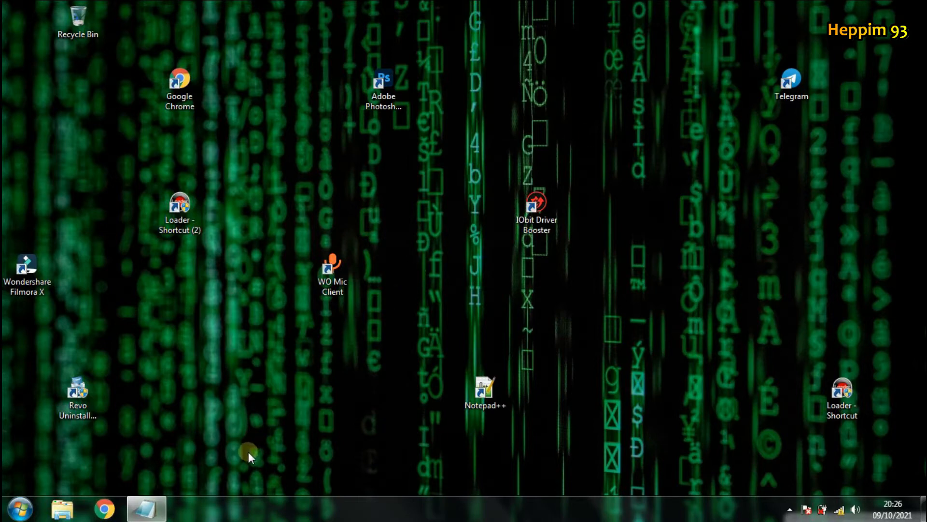
Step: Confirm the PC is on the ZTE_2.4G_HrW4YG Wi-Fi network, then launch Google Chrome
click(839, 509)
mouse_move(802, 314)
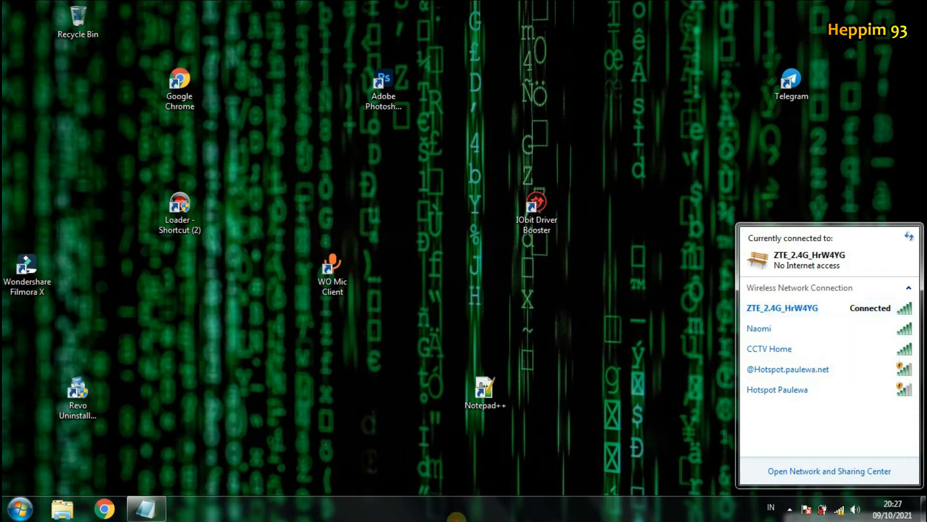
click(460, 506)
click(103, 508)
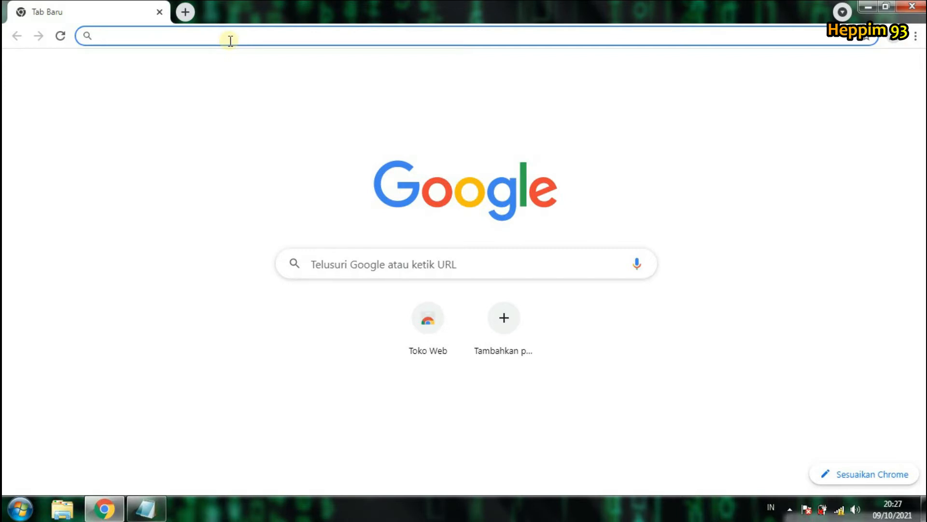
Step: Go to the router address 192.168.1.1 in Chrome, fixing a mistyped digit
text(19)
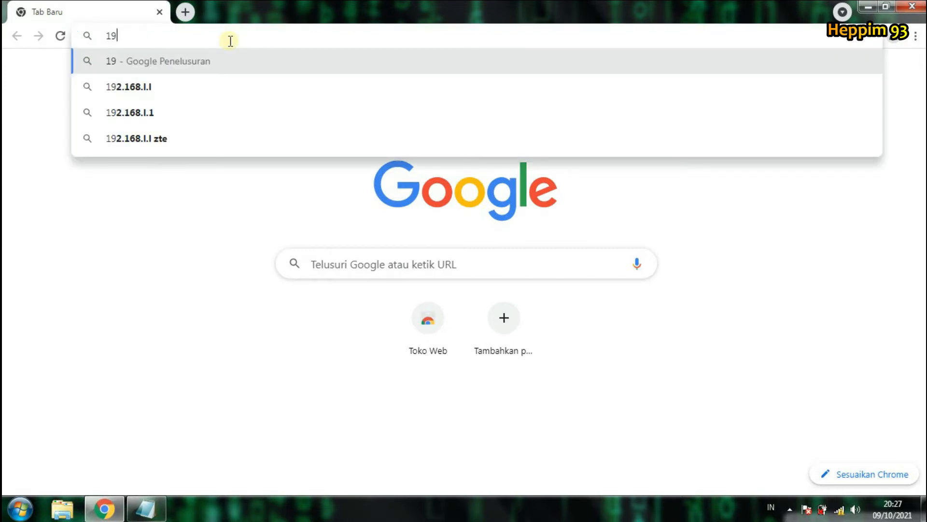
text(2.15)
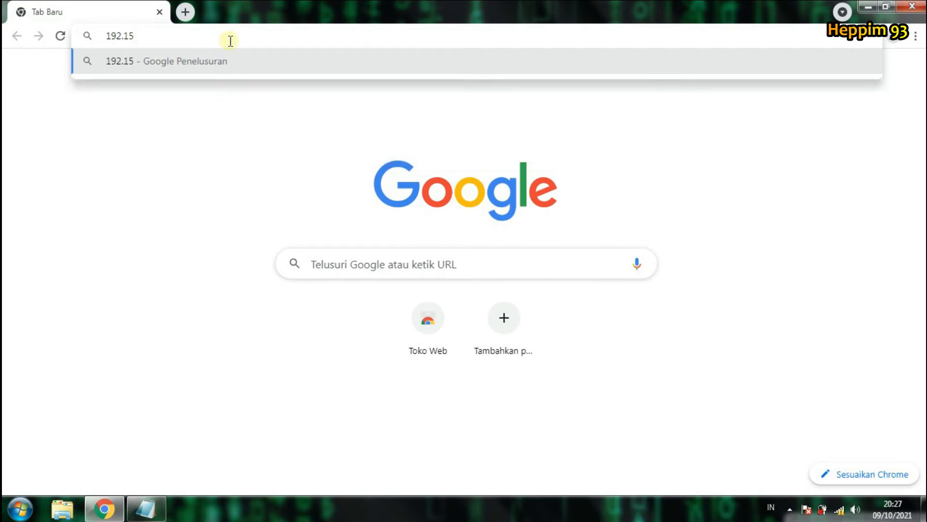
key(BackSpace)
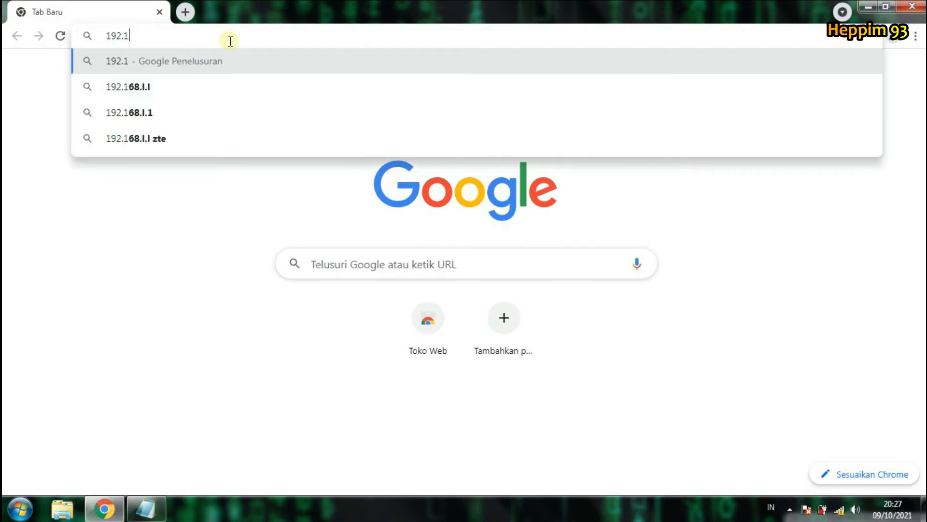
text(68.1)
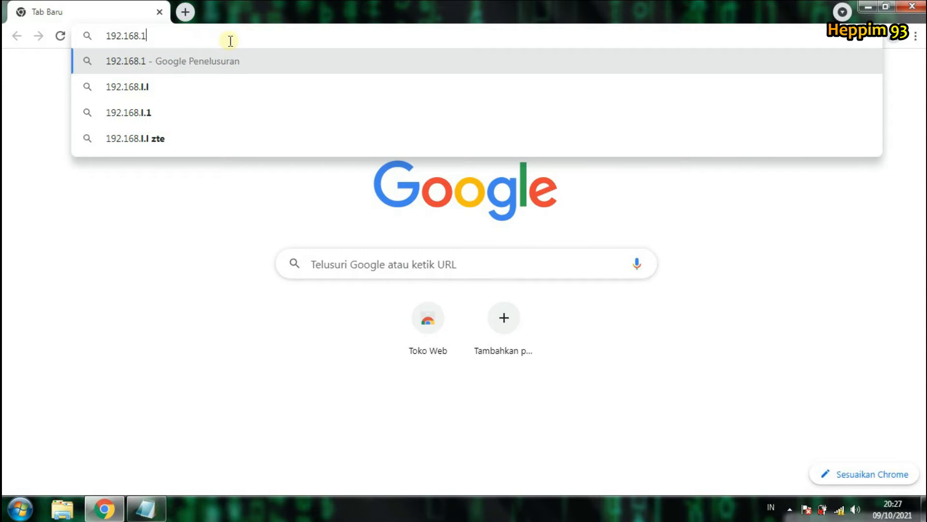
text(.1)
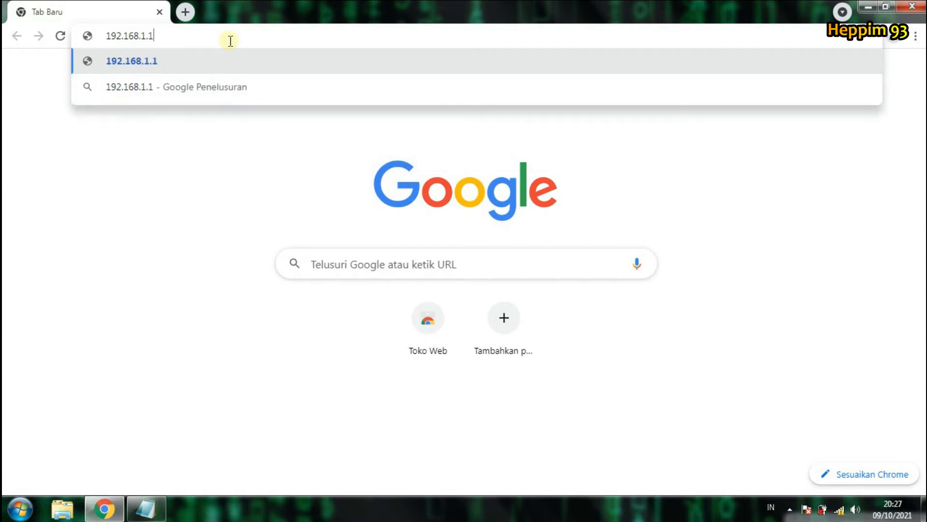
key(Return)
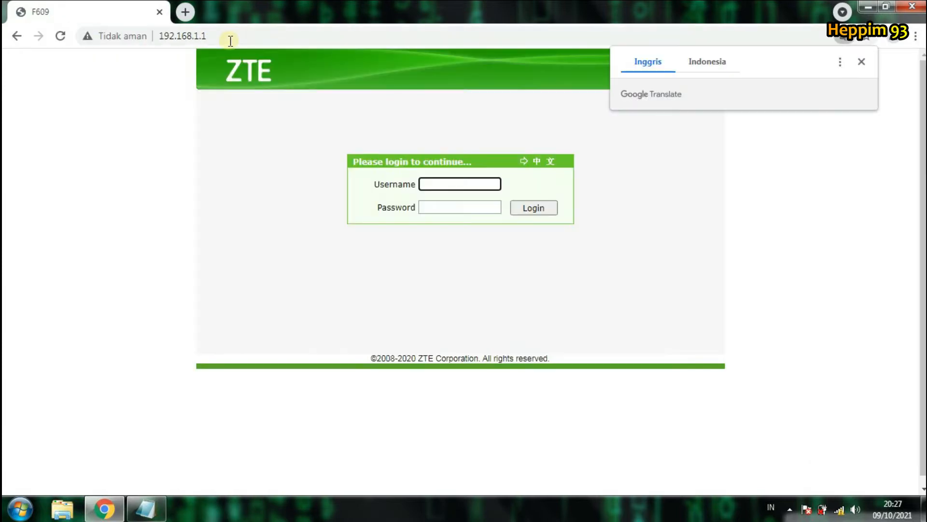
Step: Log in to the router with its username and password, declining Chrome's password save
click(862, 63)
click(488, 180)
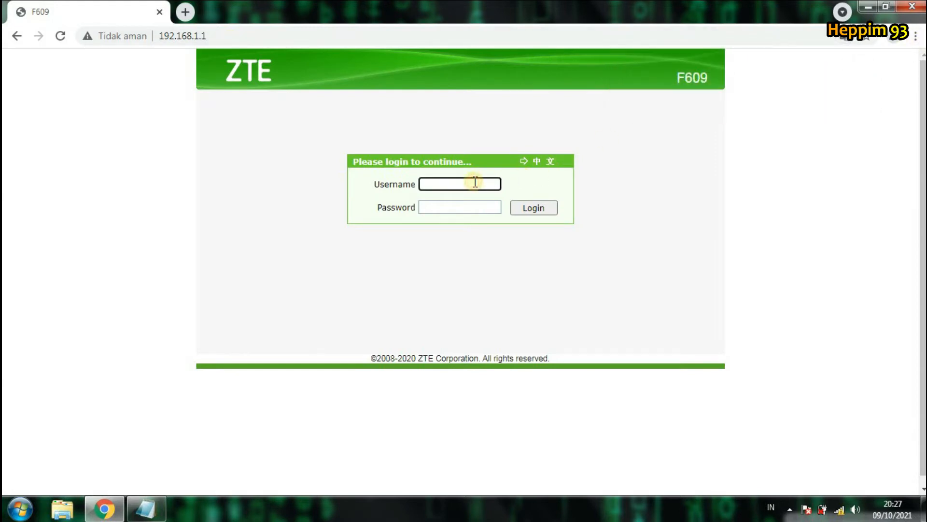
text(user)
key(Tab)
text(use)
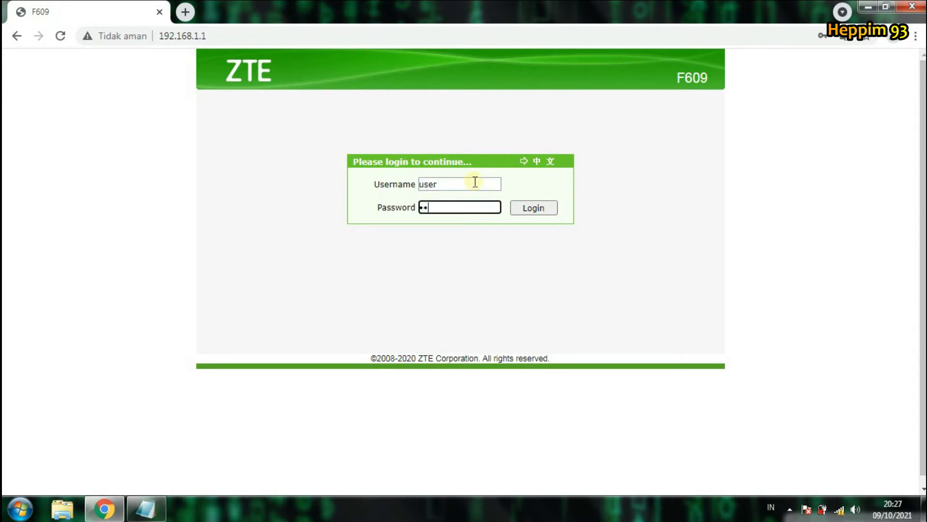
text(r)
click(553, 212)
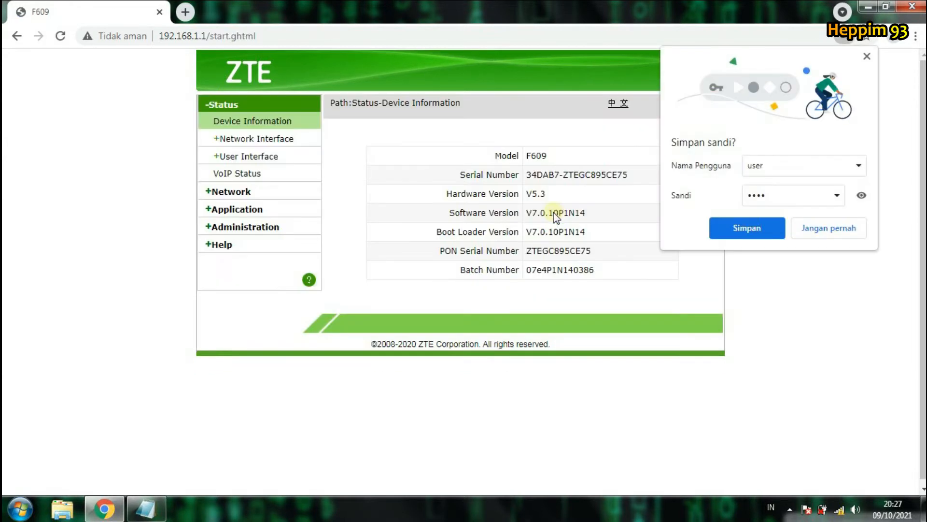
click(822, 234)
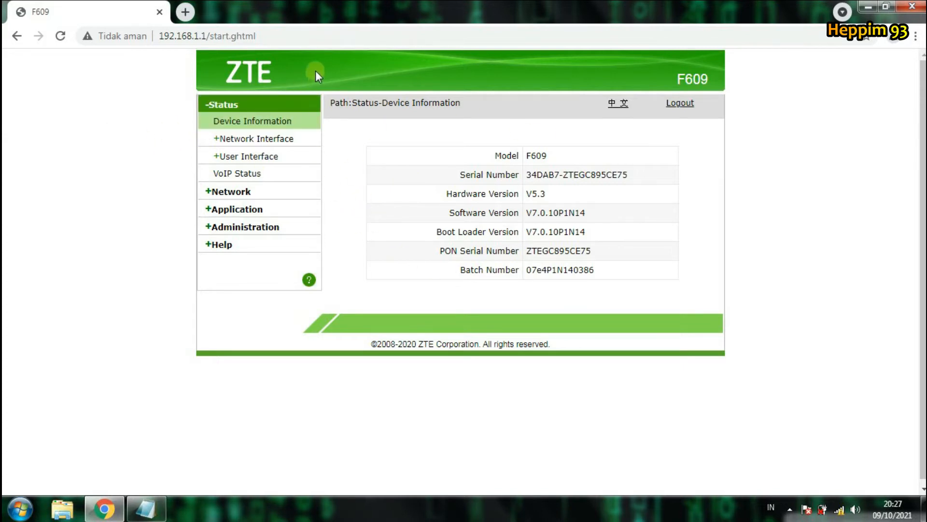
Step: Expand Network and go to the WLAN Access Control List page
click(247, 193)
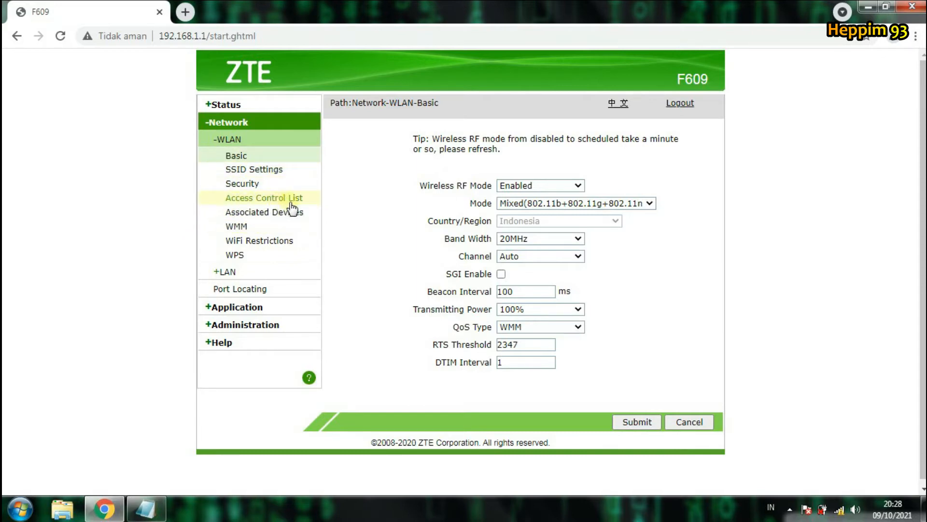
click(216, 197)
drag(217, 197, 149, 200)
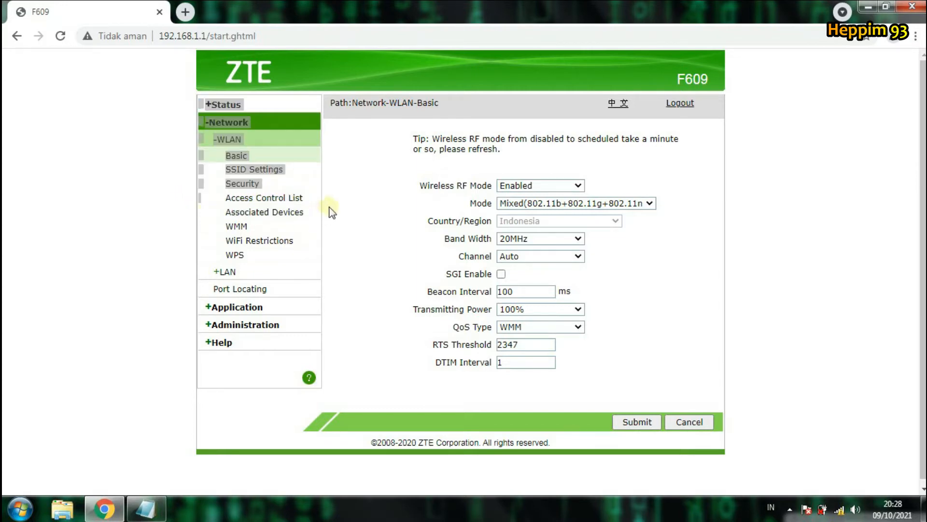
drag(338, 198, 286, 200)
click(138, 198)
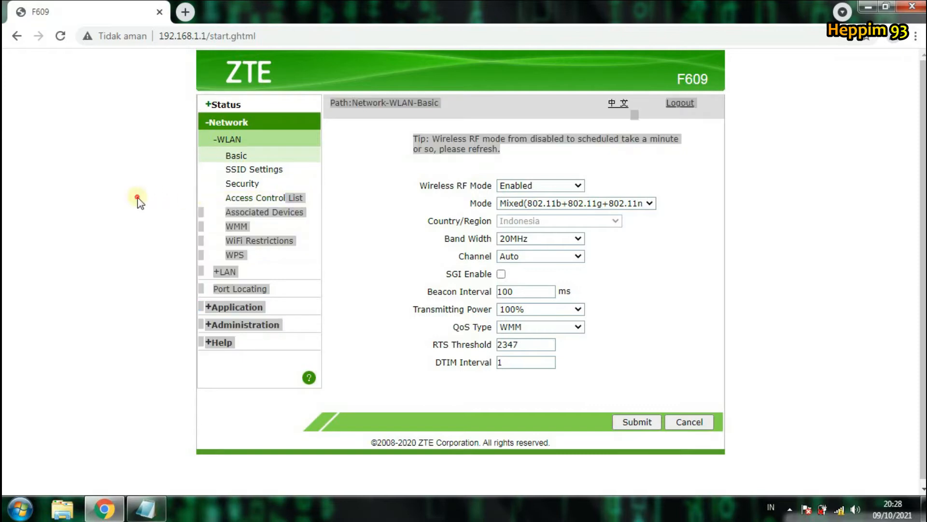
click(369, 216)
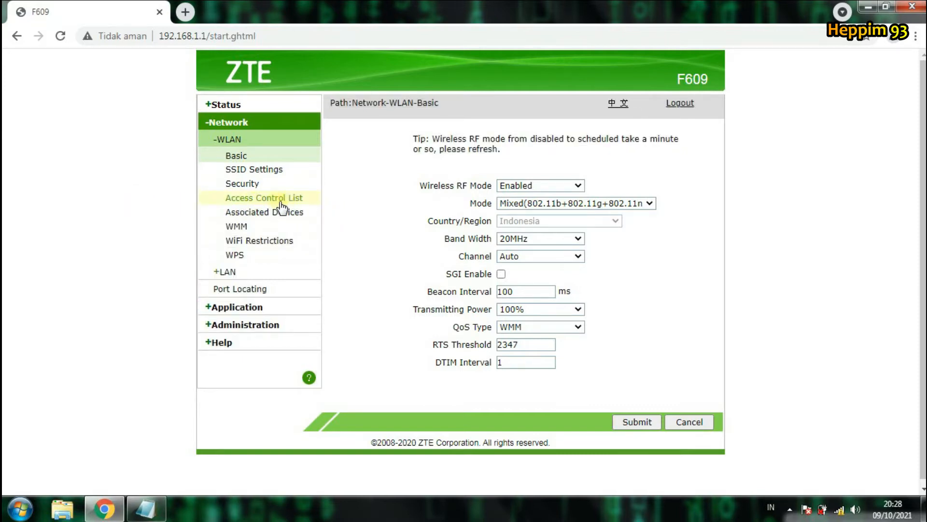
click(288, 200)
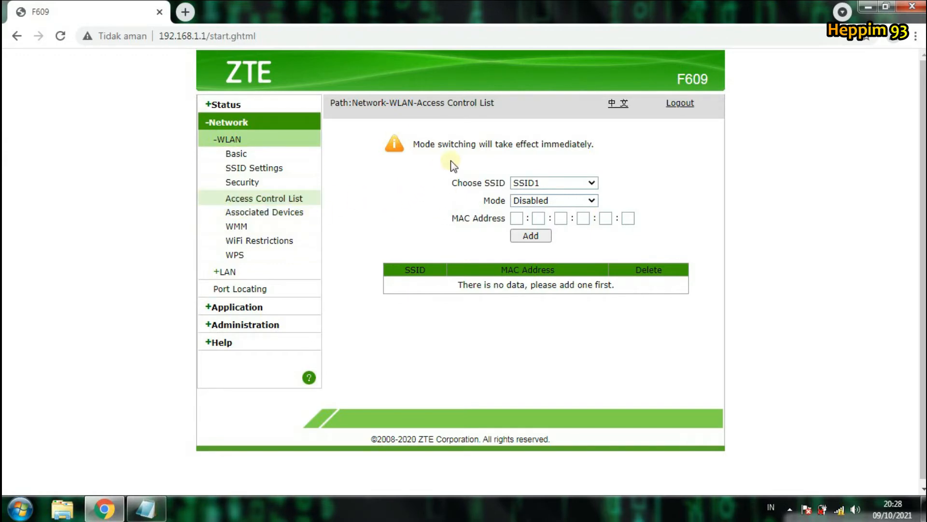
drag(372, 136, 704, 292)
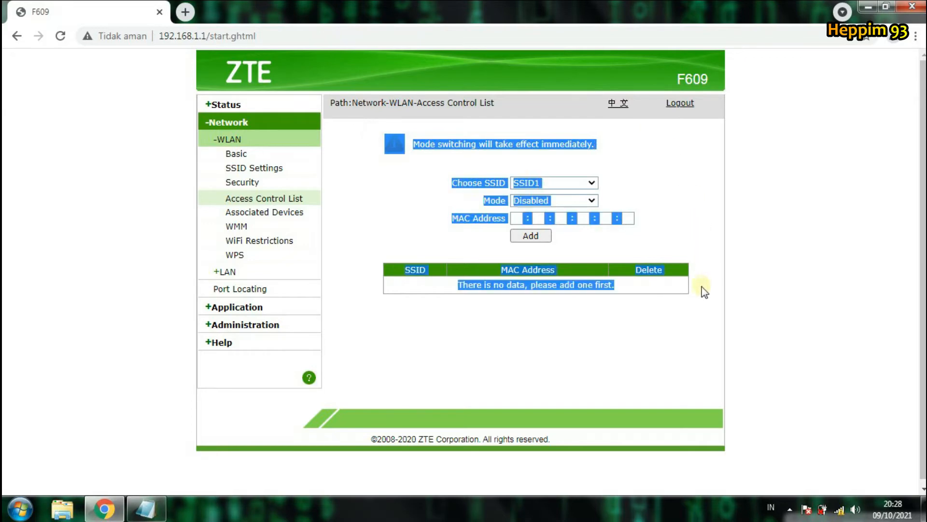
click(698, 368)
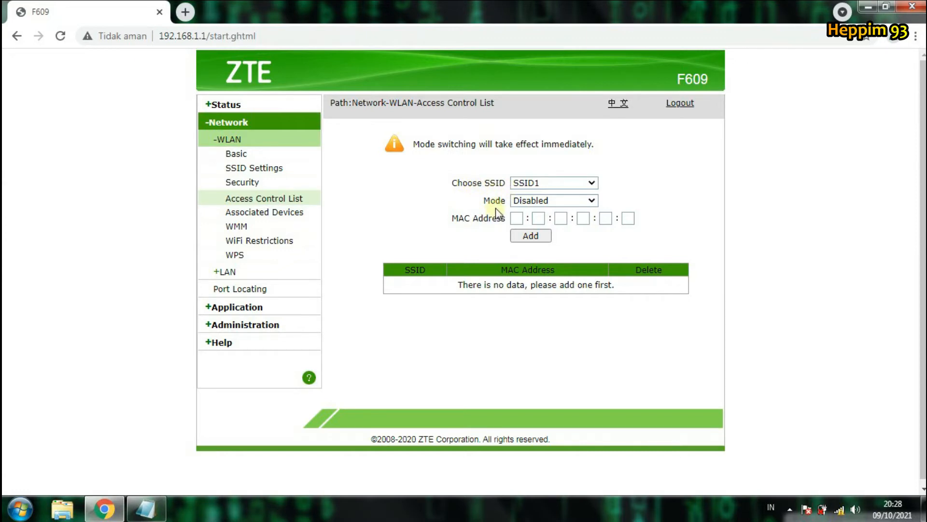
drag(468, 222, 493, 219)
click(483, 245)
click(531, 203)
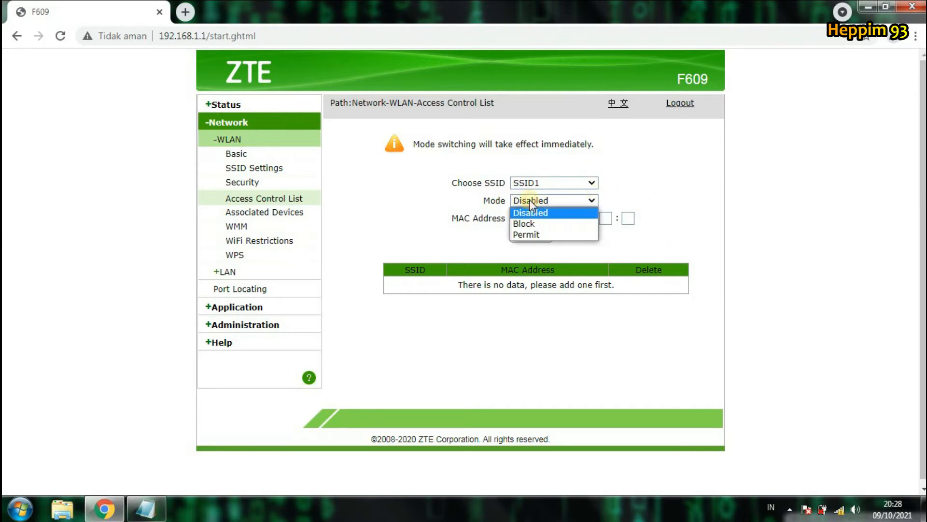
click(657, 189)
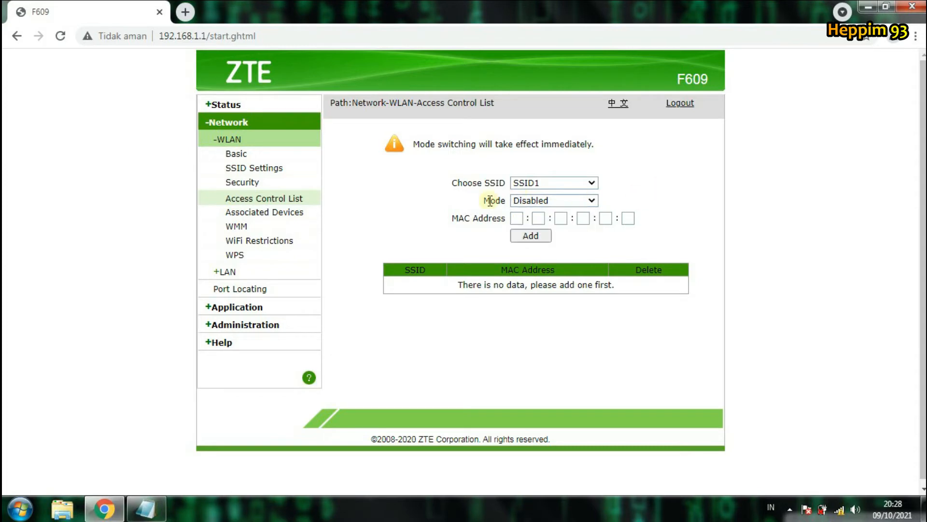
drag(484, 203, 564, 205)
click(594, 198)
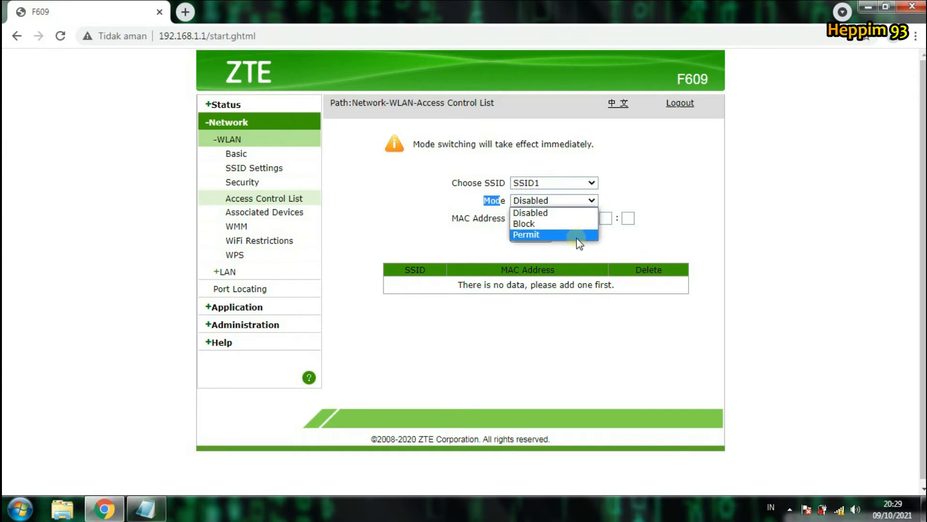
click(703, 159)
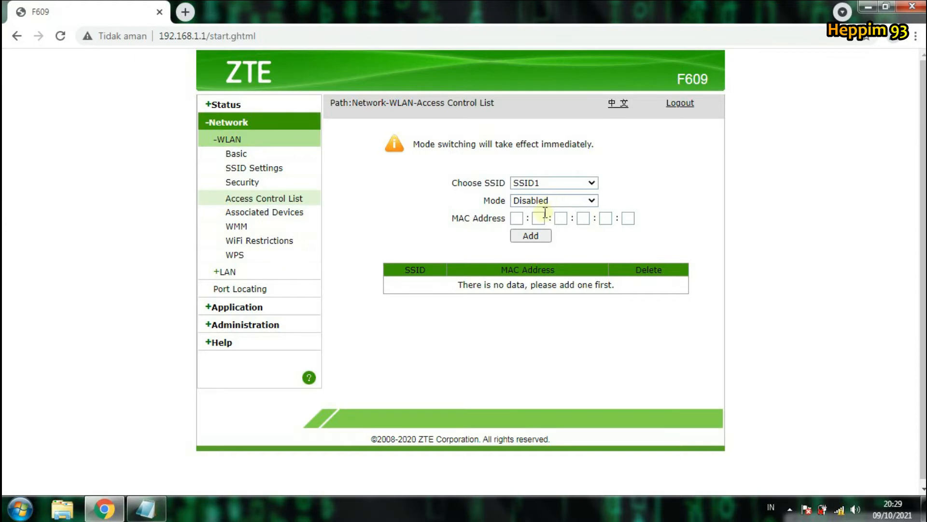
drag(480, 183, 518, 187)
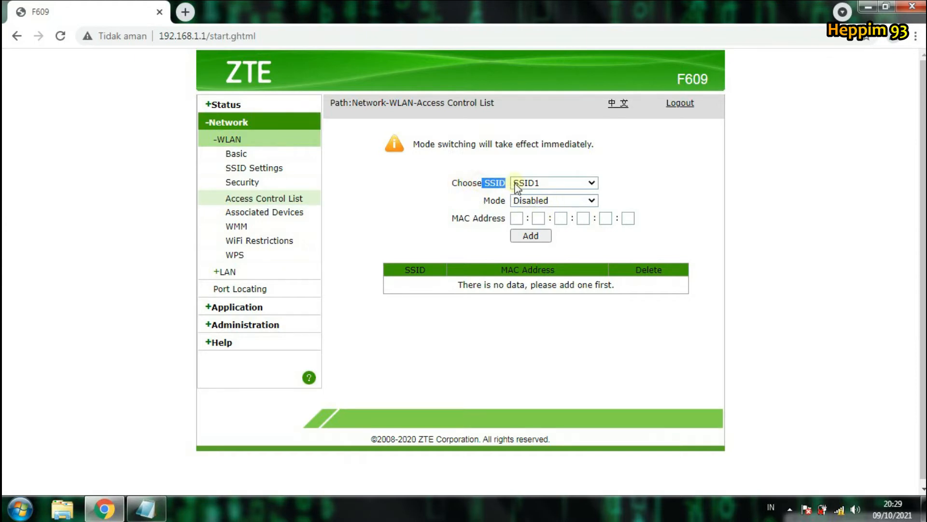
click(592, 184)
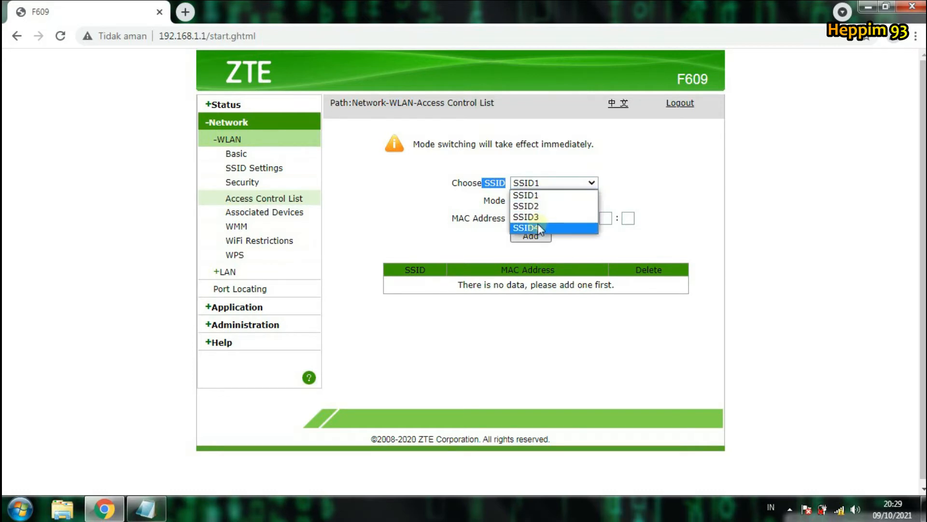
click(646, 169)
click(591, 184)
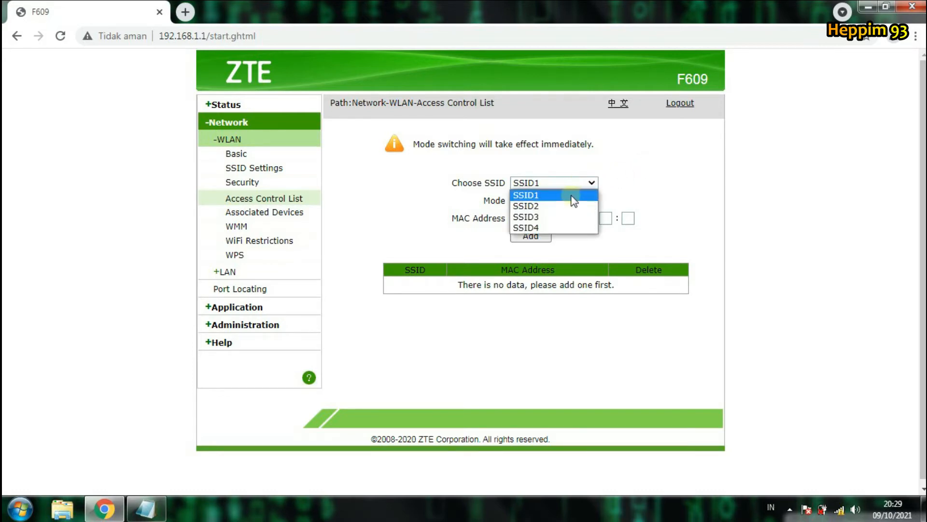
click(569, 205)
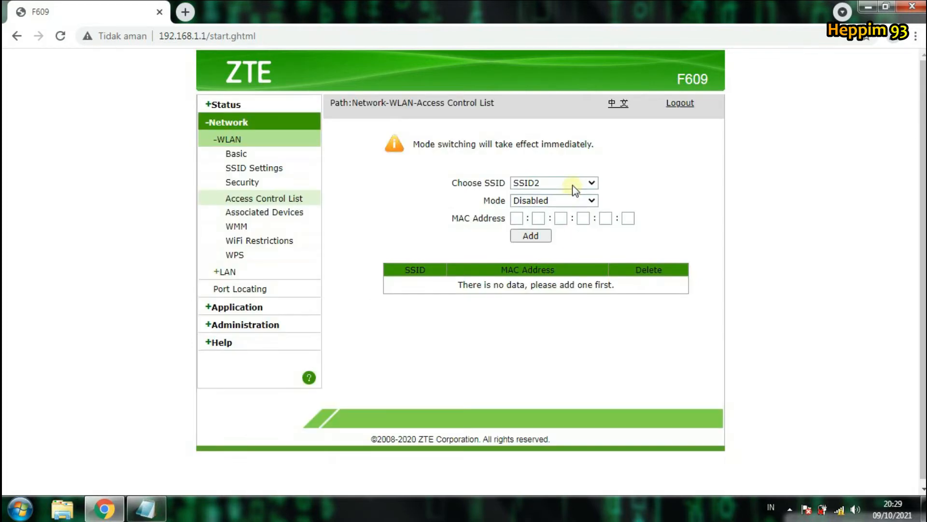
click(573, 184)
click(568, 222)
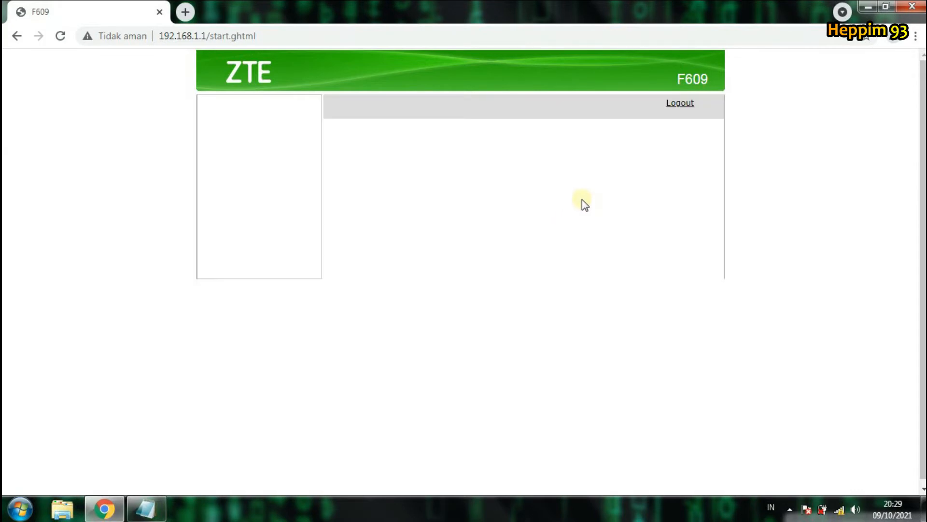
click(580, 183)
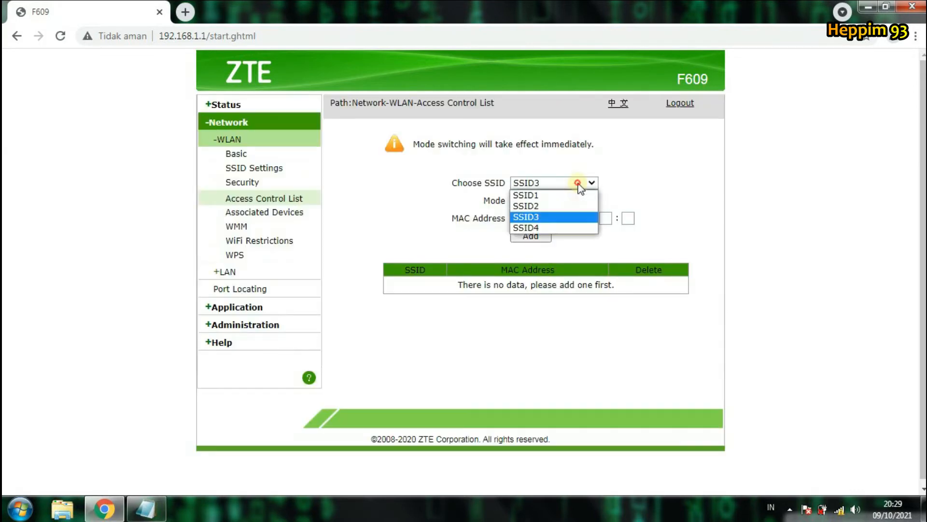
click(574, 227)
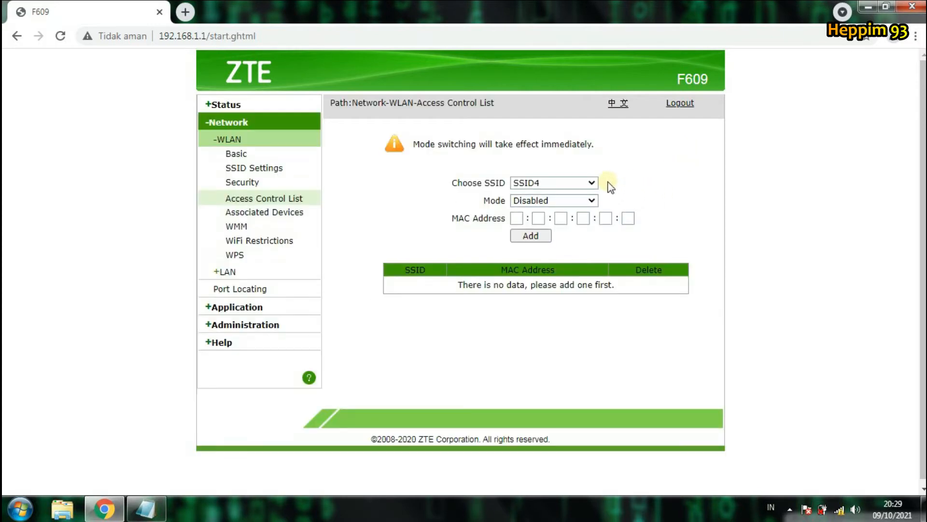
click(570, 182)
click(566, 193)
drag(457, 219, 504, 224)
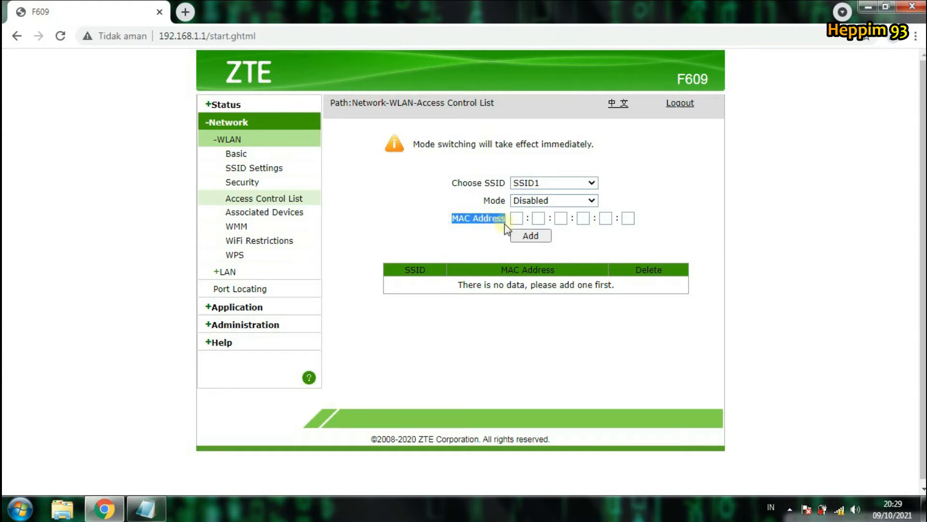
click(582, 184)
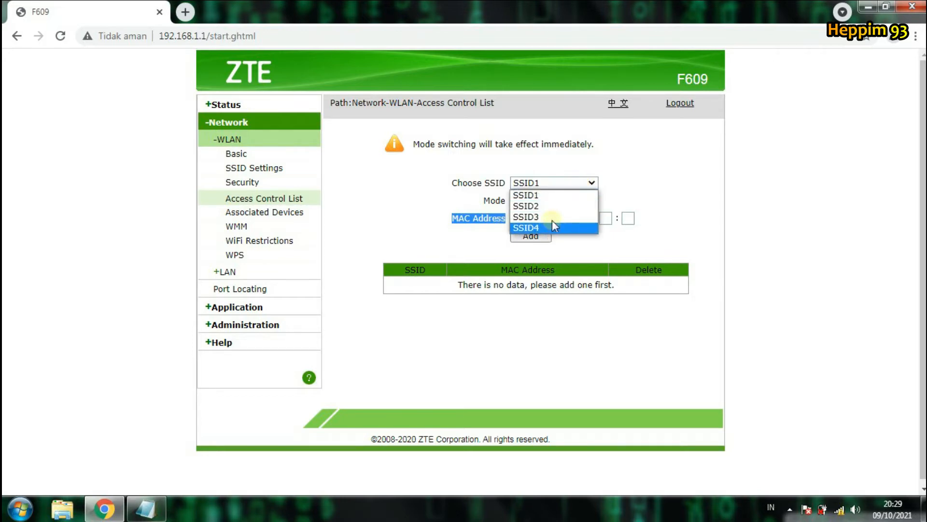
click(632, 178)
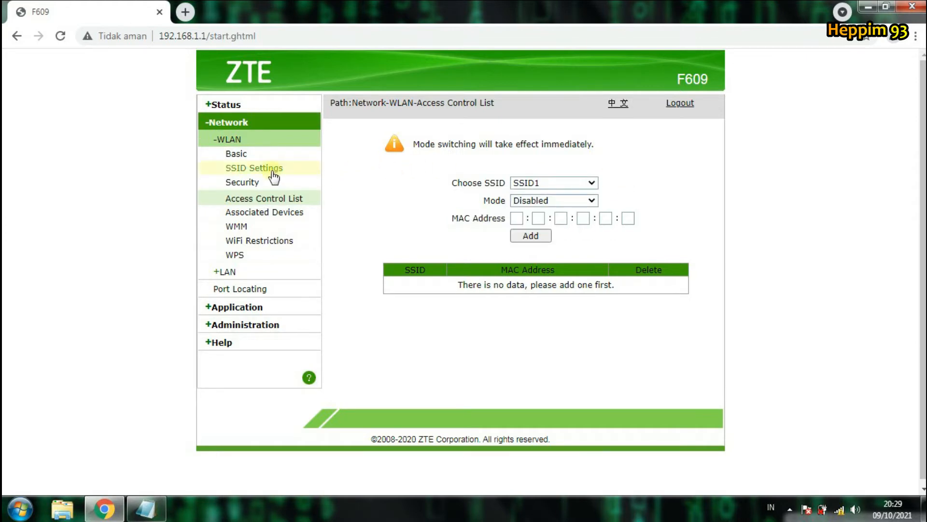
Step: Go to WLAN SSID Settings and check the Choose SSID list, keeping SSID1
click(272, 171)
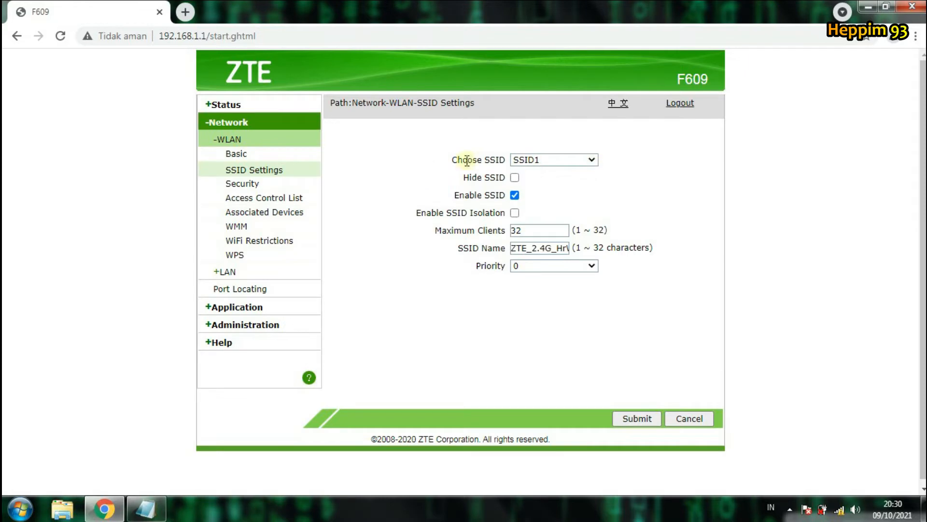
drag(445, 161, 507, 166)
drag(451, 161, 506, 162)
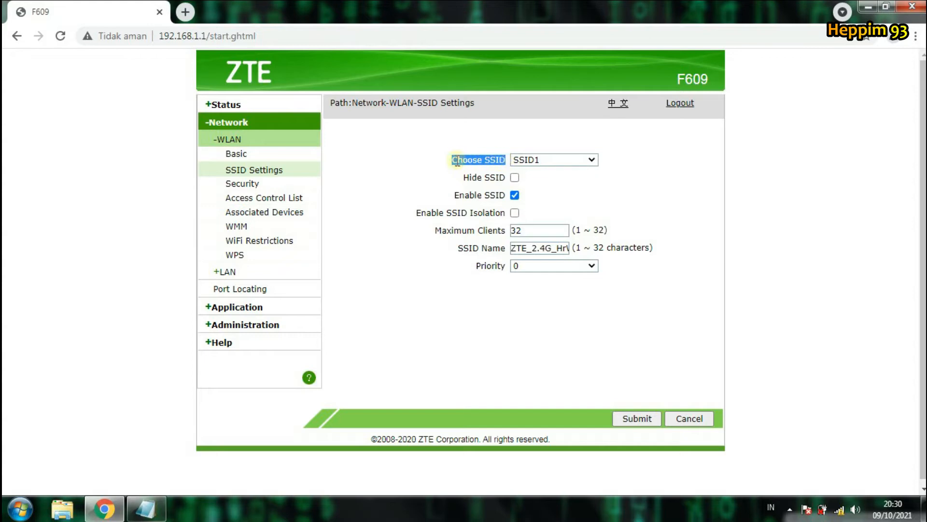
click(554, 161)
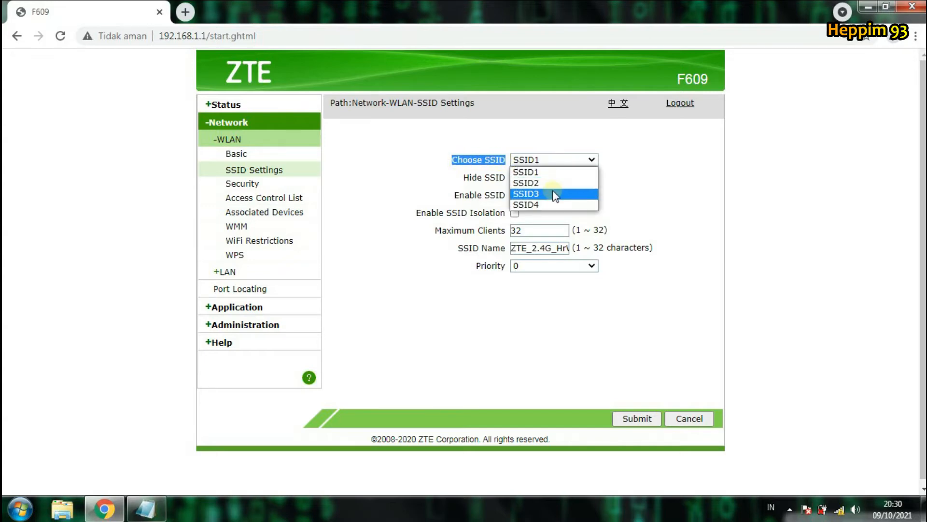
click(695, 168)
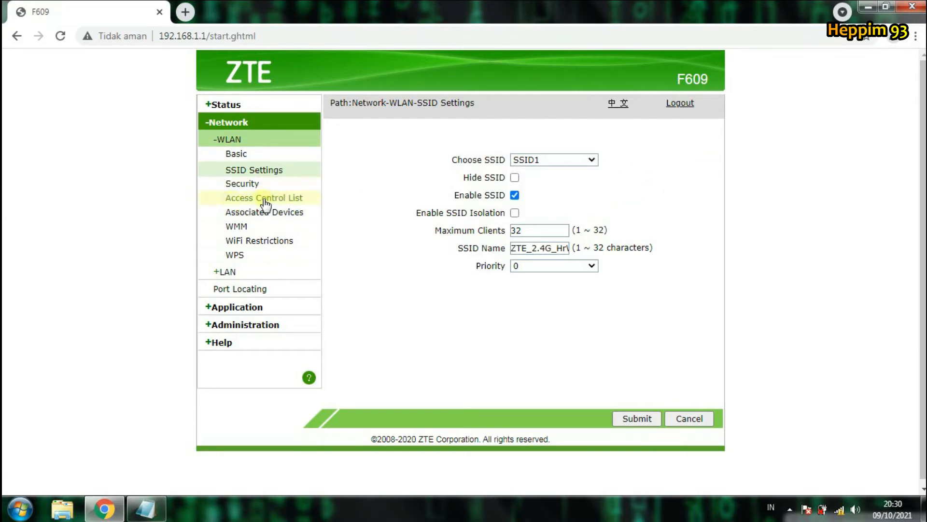
Step: Return to Access Control List and review the SSID and Mode lists, keeping SSID1 and Disabled
click(298, 200)
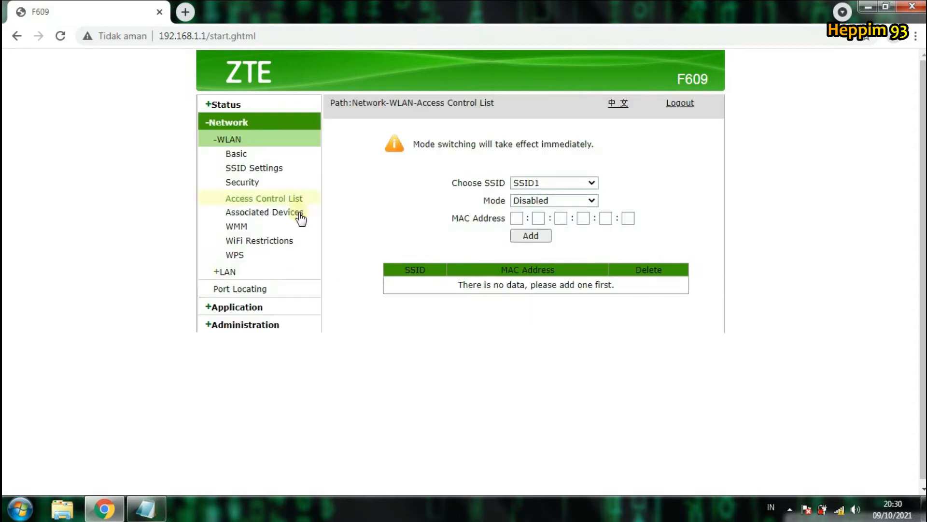
click(556, 183)
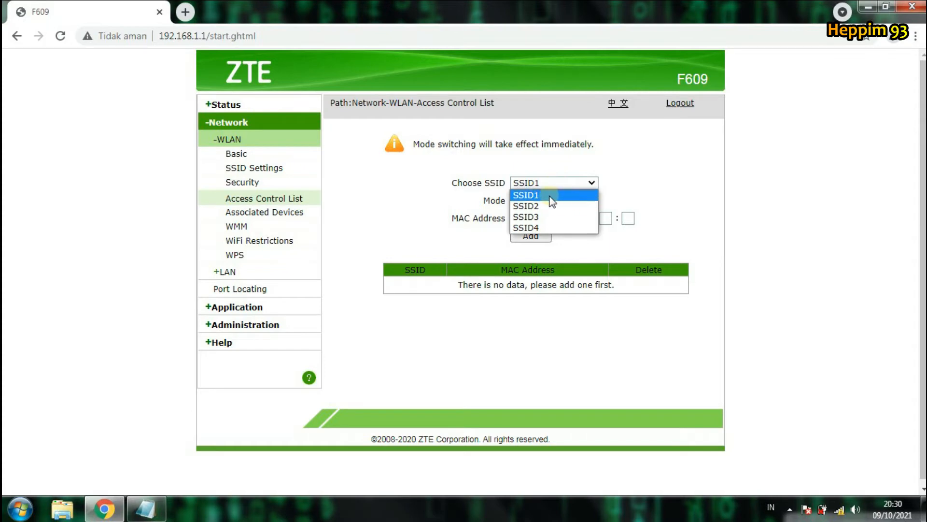
click(545, 195)
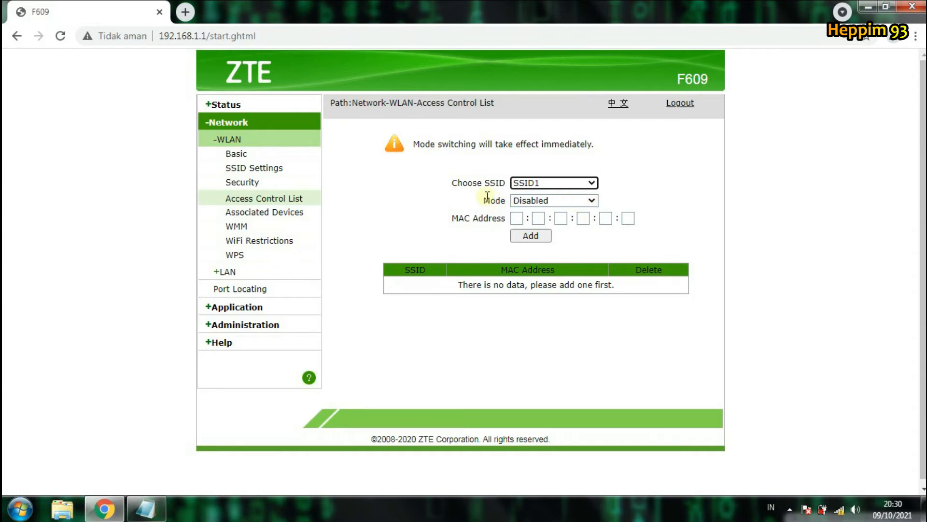
drag(483, 199, 508, 200)
click(648, 200)
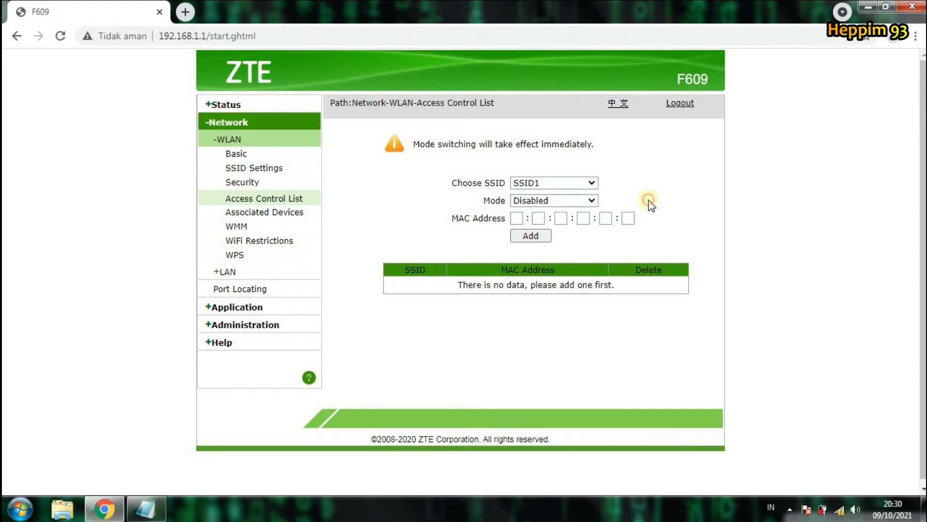
click(592, 200)
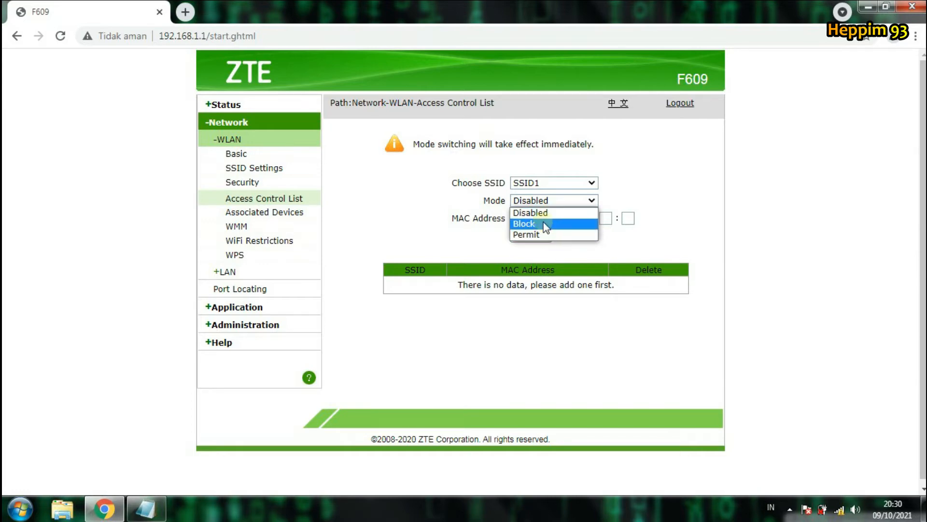
click(675, 178)
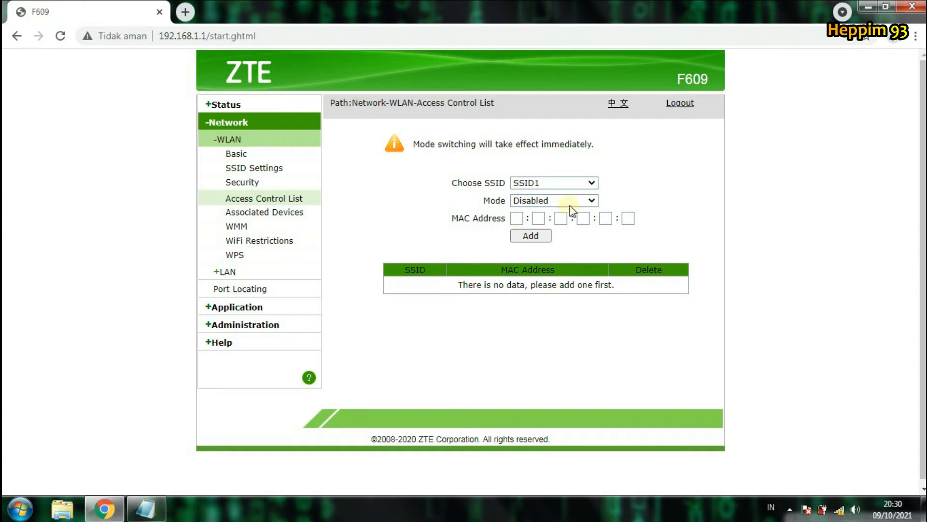
click(588, 201)
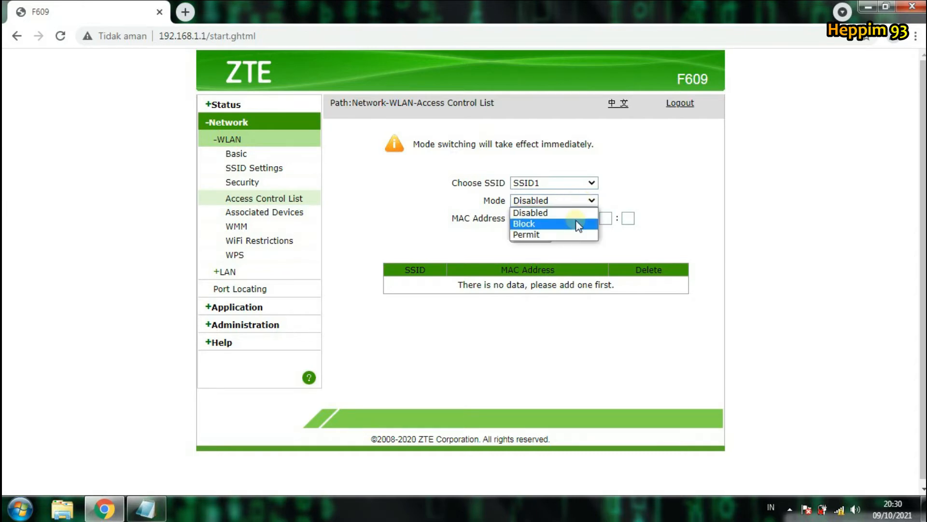
click(675, 172)
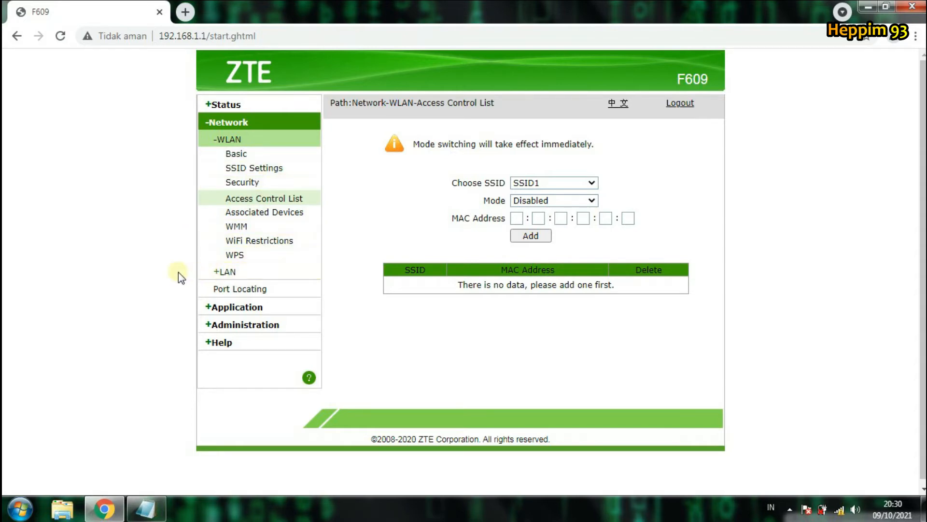
Step: Go to LAN > DHCP Server and inspect the two allocated client rows
click(233, 271)
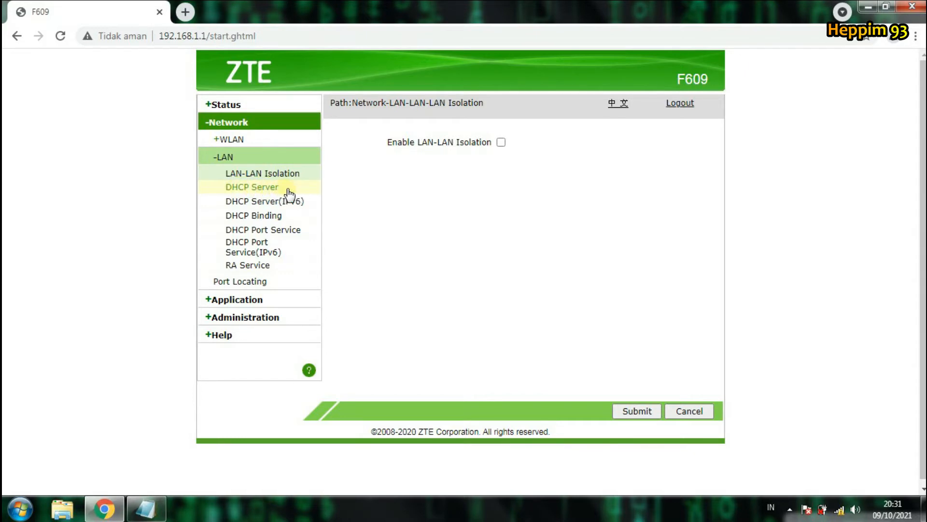
click(315, 189)
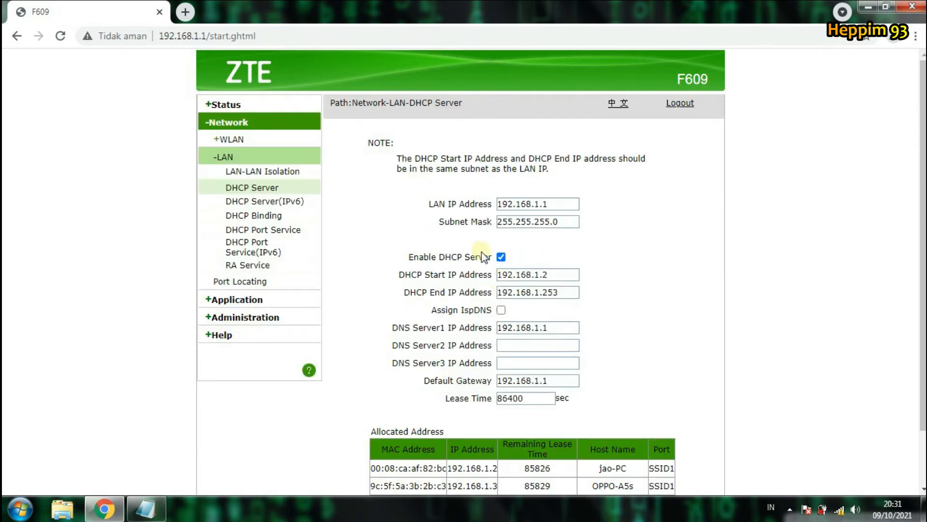
scroll(598, 217, down, 1)
scroll(600, 218, down, 1)
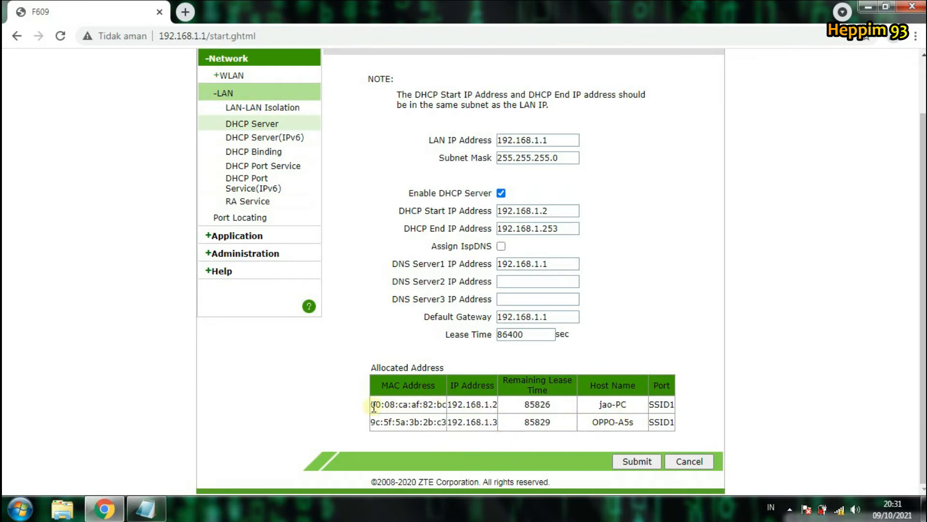
drag(374, 406, 677, 406)
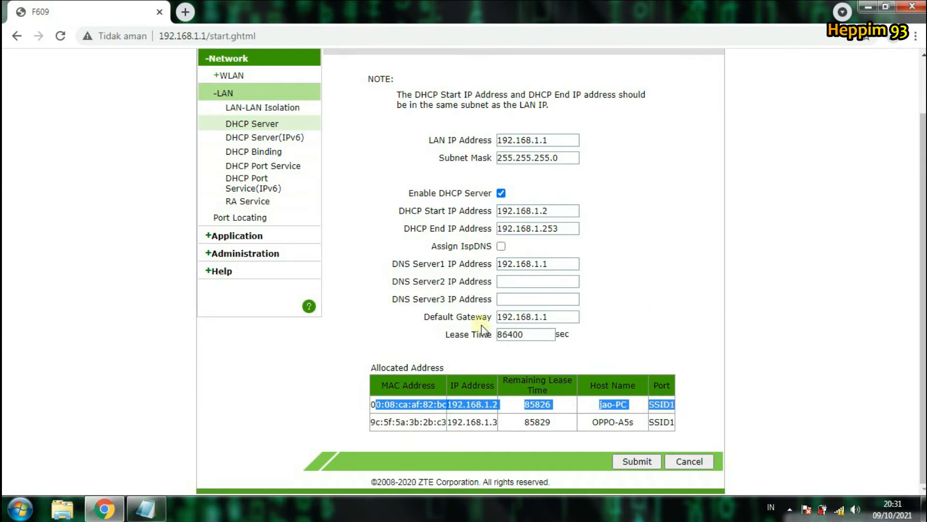
click(292, 389)
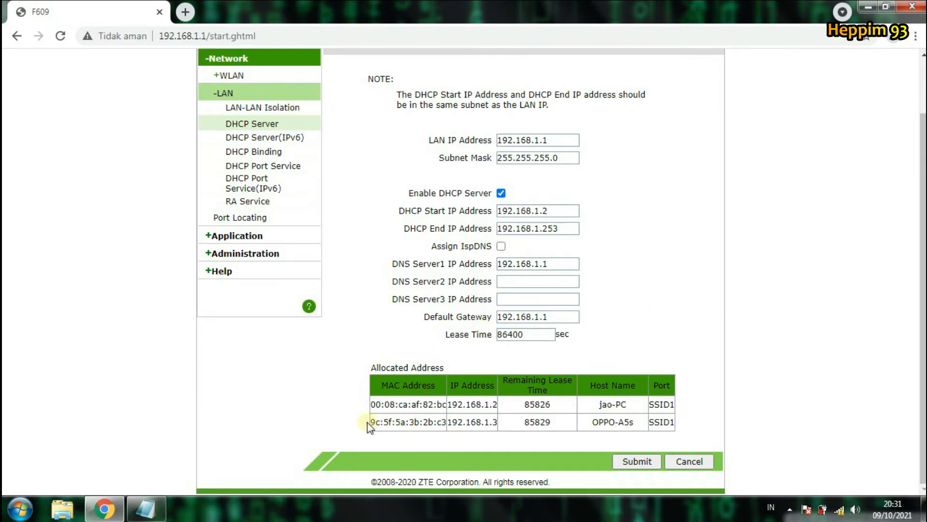
drag(375, 422, 680, 429)
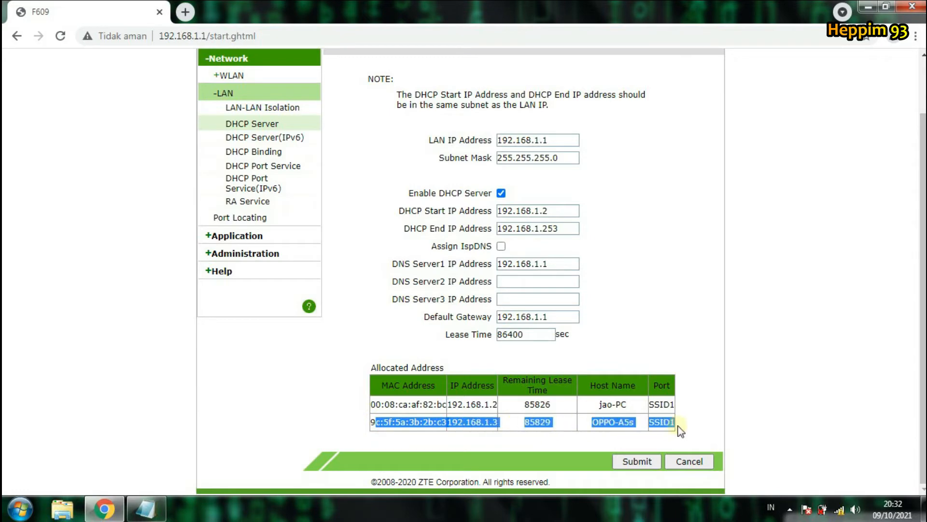
click(503, 450)
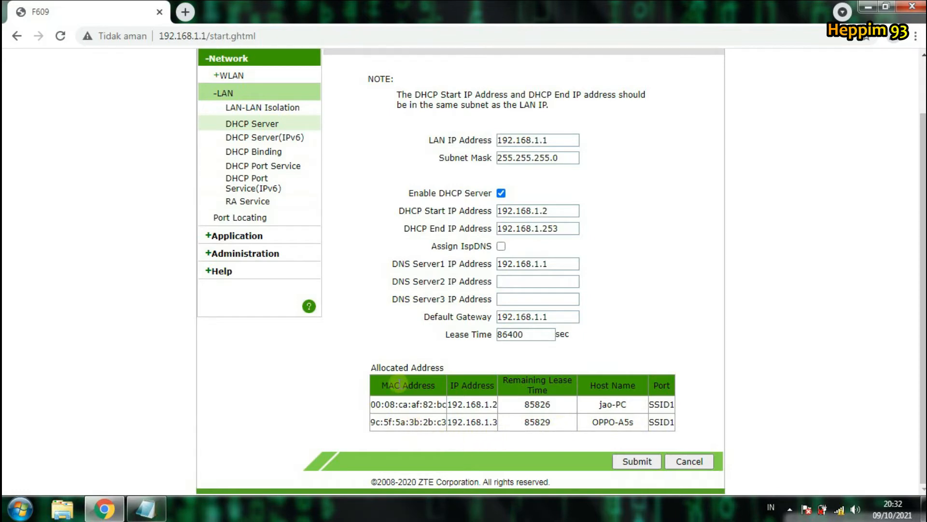
Step: Copy the OPPO-A5s device's MAC address from the allocated address table
drag(401, 385, 427, 386)
click(373, 425)
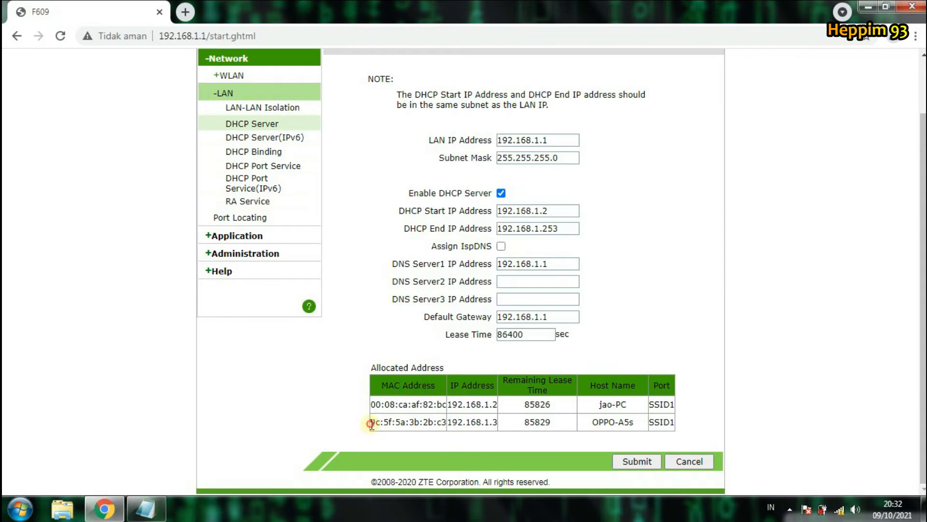
drag(370, 424, 444, 424)
right_click(444, 424)
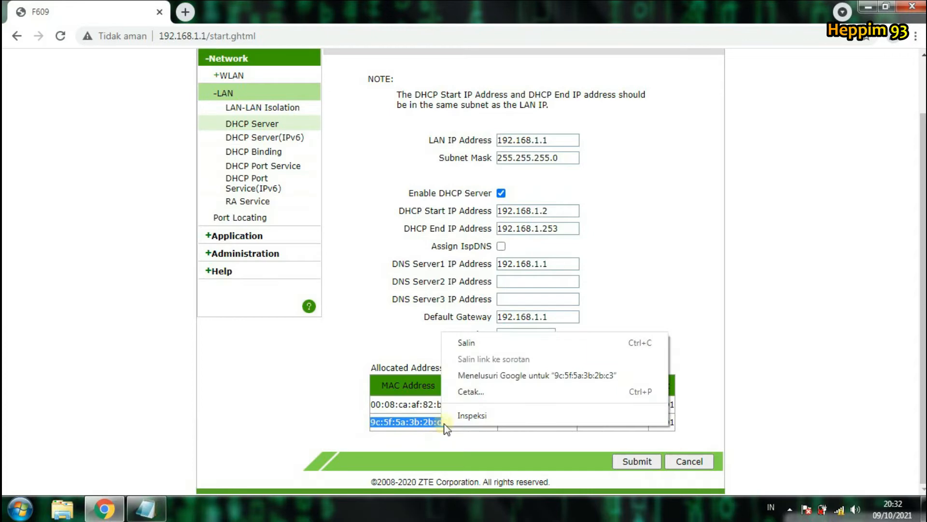
click(471, 344)
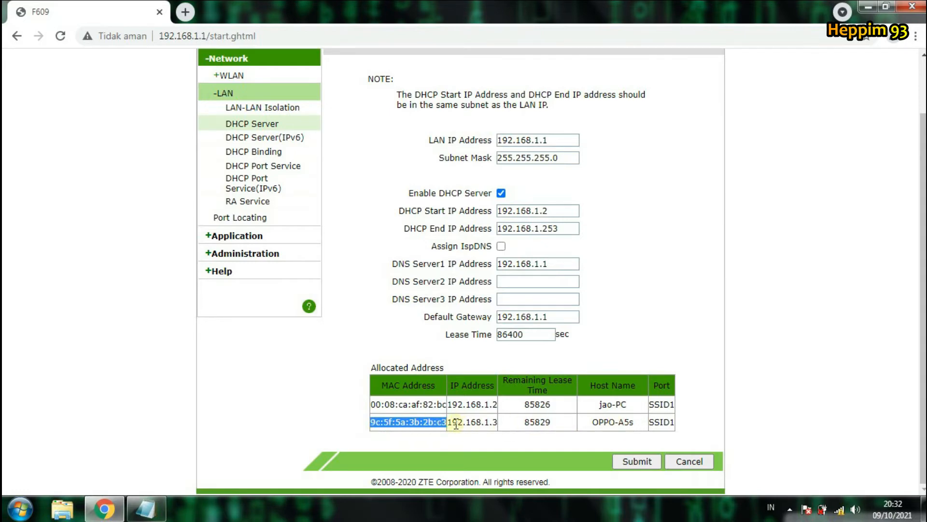
click(338, 416)
Step: Navigate back to WLAN Access Control List with SSID1 selected and show the Mode choices
scroll(294, 286, up, 3)
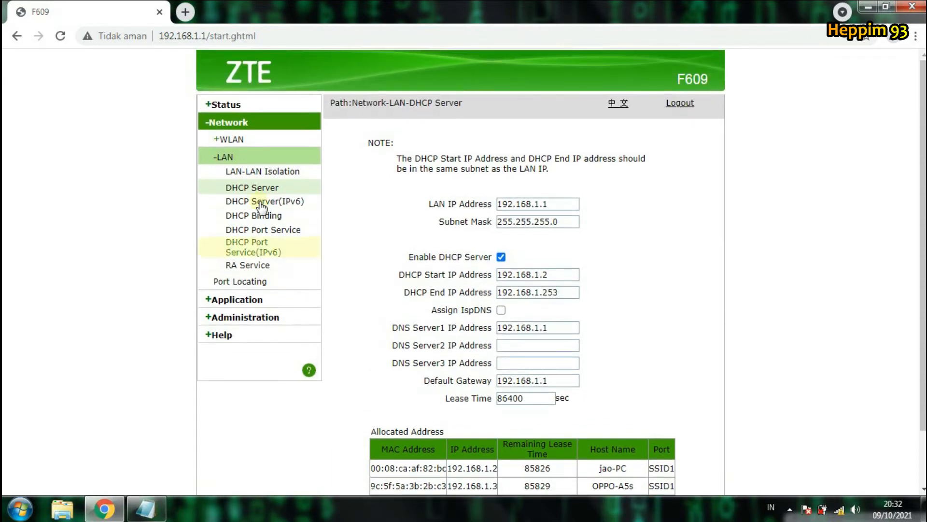
click(237, 126)
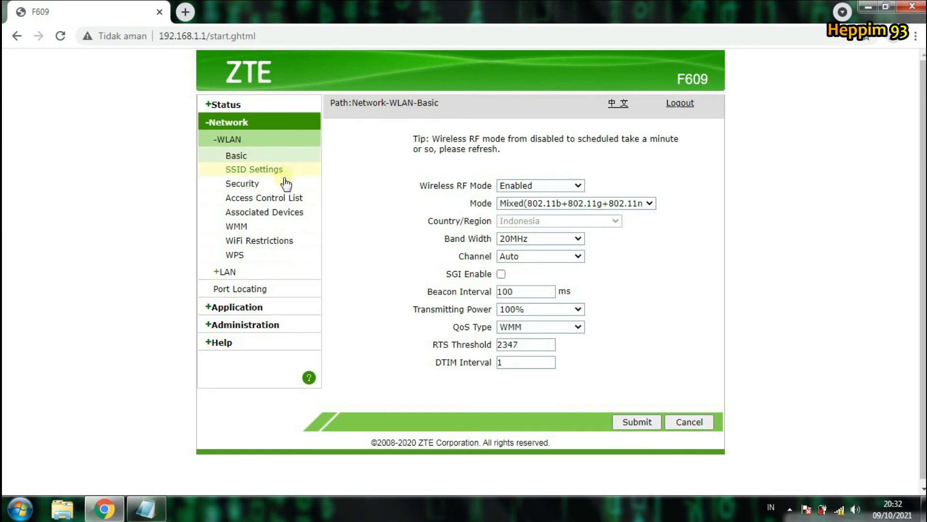
click(295, 203)
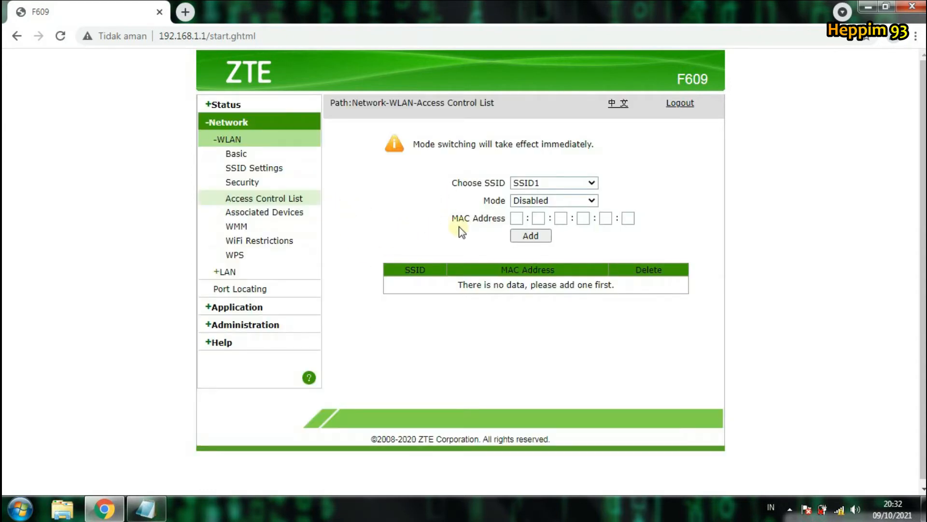
click(525, 182)
click(542, 186)
click(541, 186)
click(543, 181)
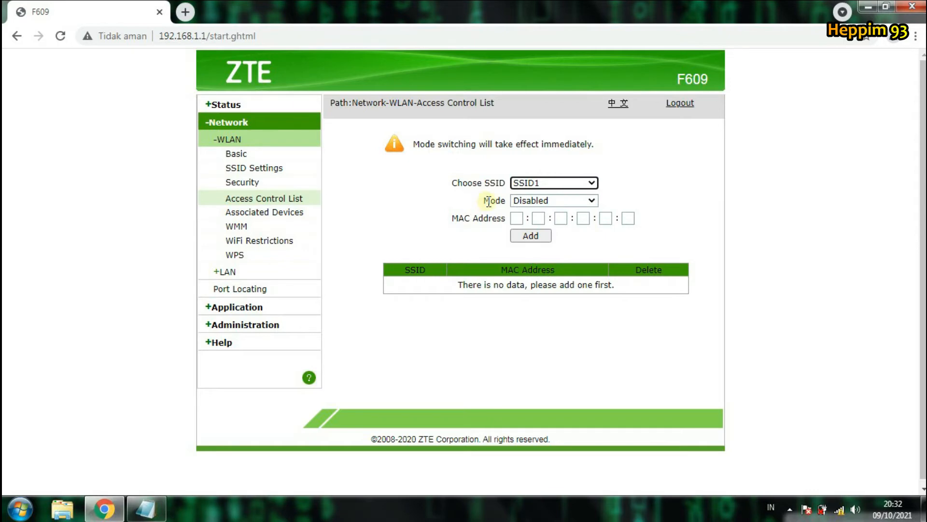
click(547, 201)
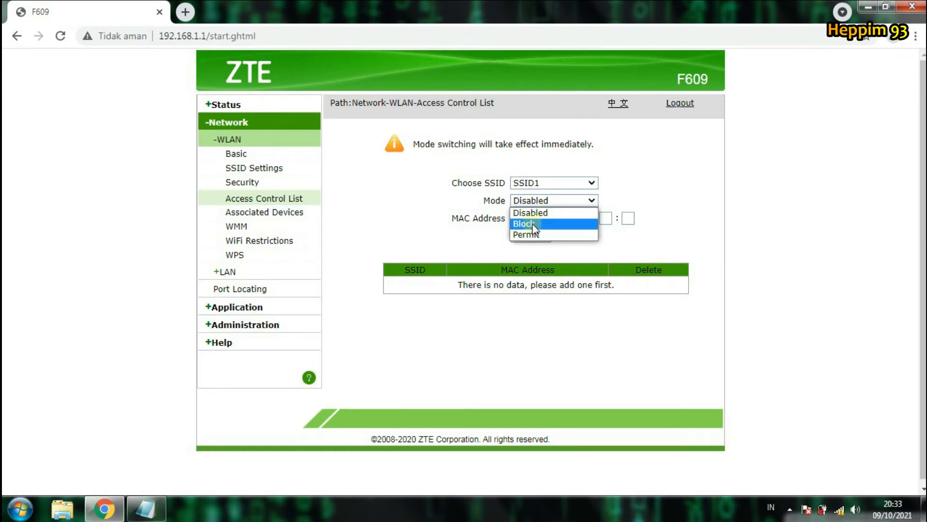
Step: Switch SSID1's access control mode to Block
click(535, 224)
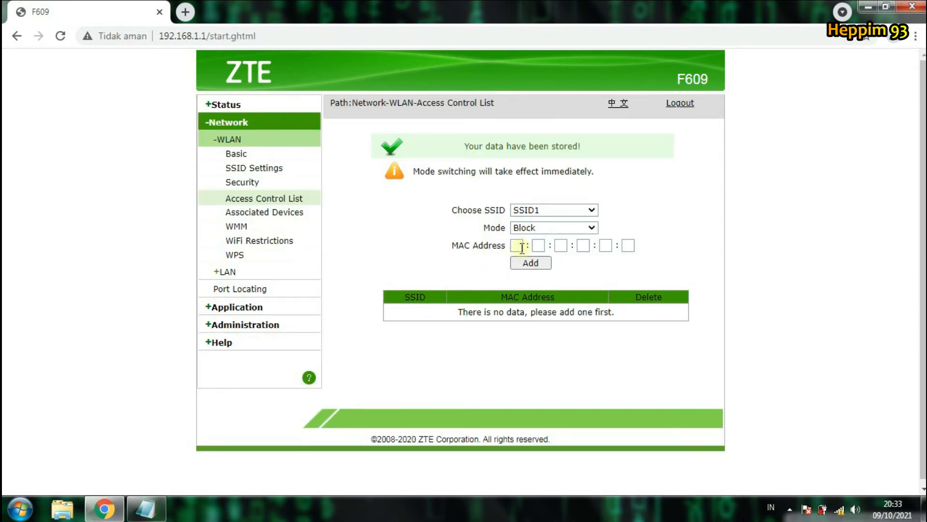
click(518, 246)
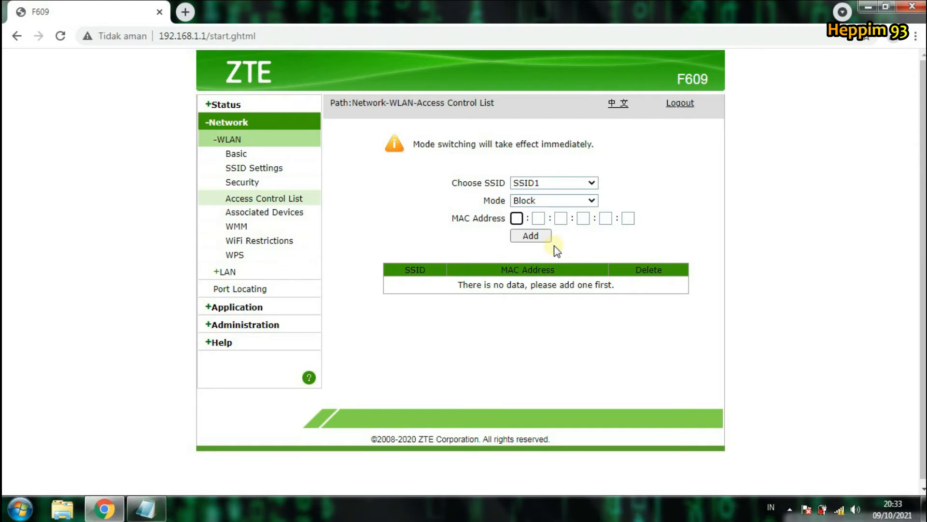
click(549, 200)
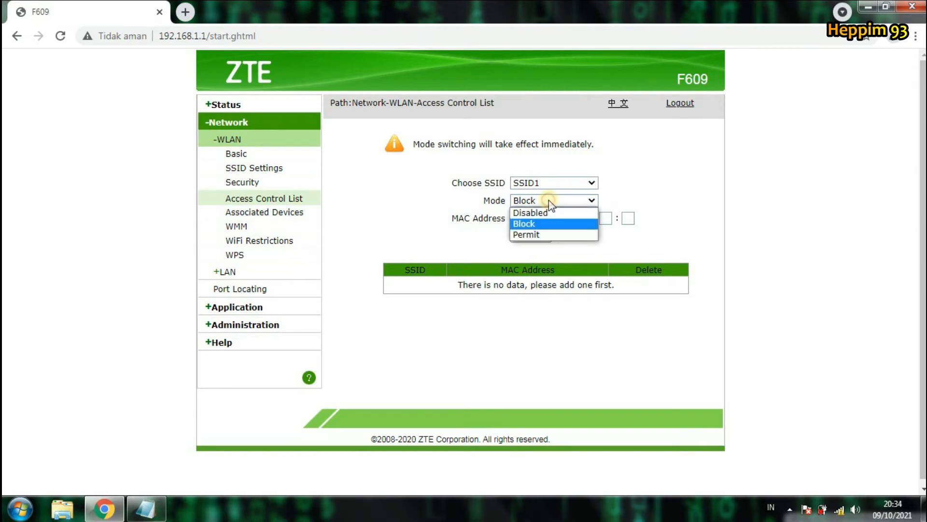
Step: Choose Permit mode and step through the six MAC address entry fields
click(550, 235)
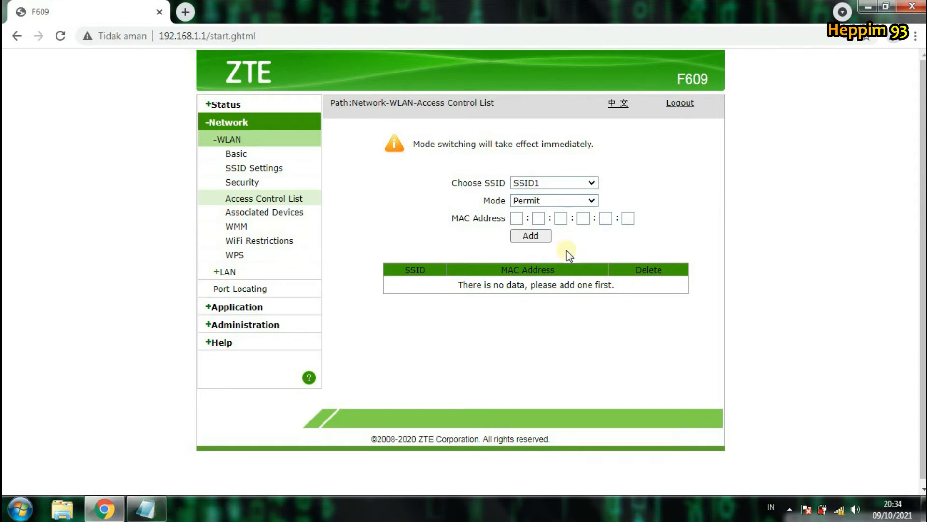
click(517, 218)
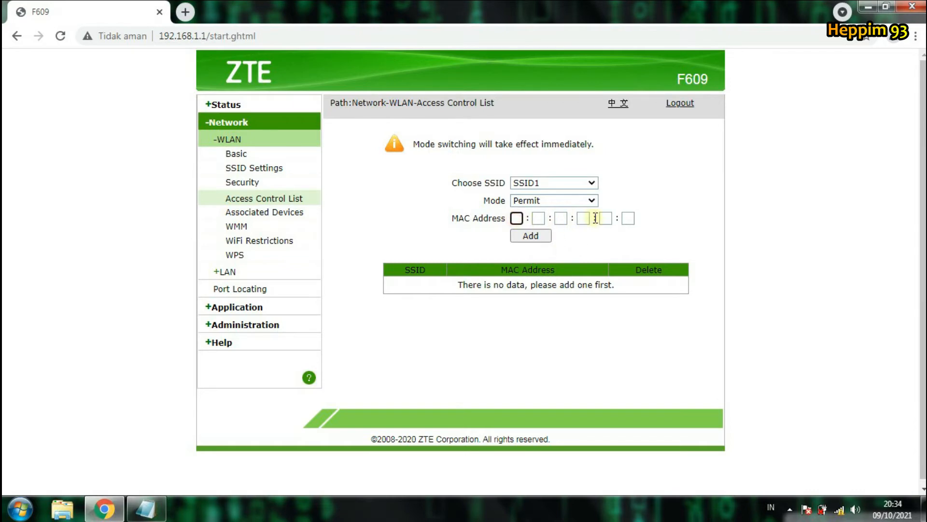
click(629, 218)
click(605, 218)
click(584, 219)
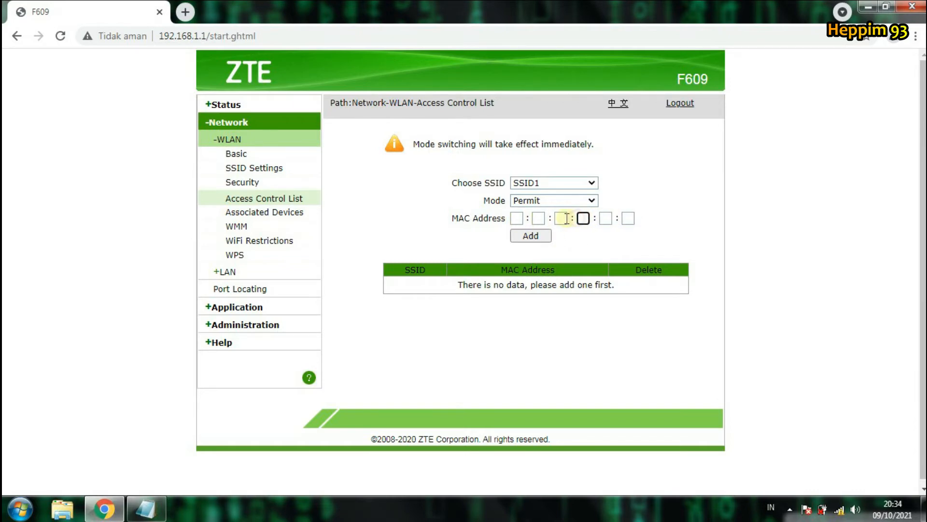
click(562, 219)
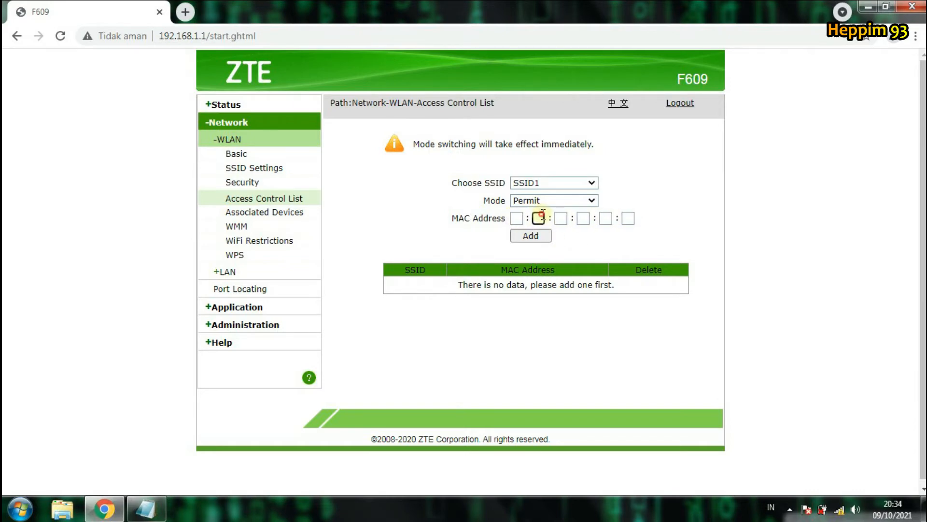
click(628, 219)
Step: Recheck the SSID and Mode lists, keeping SSID1 and Permit
click(559, 183)
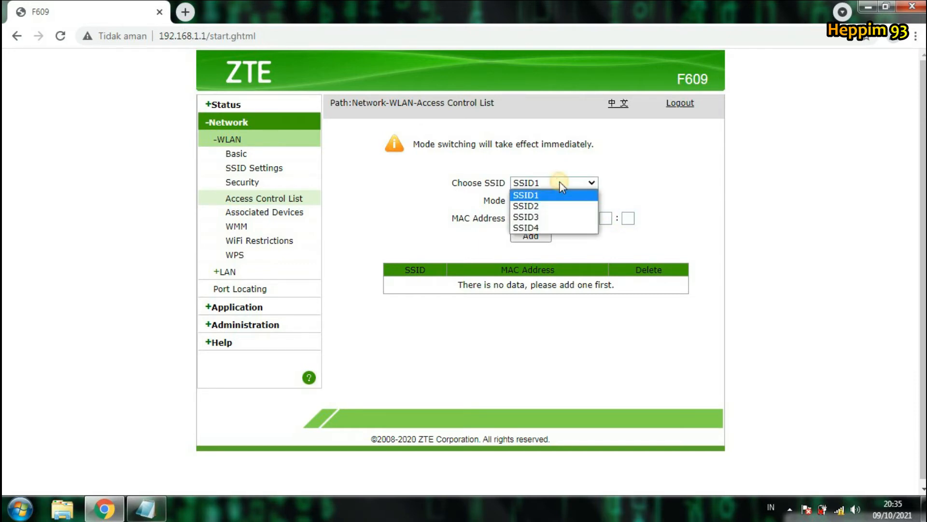
click(560, 195)
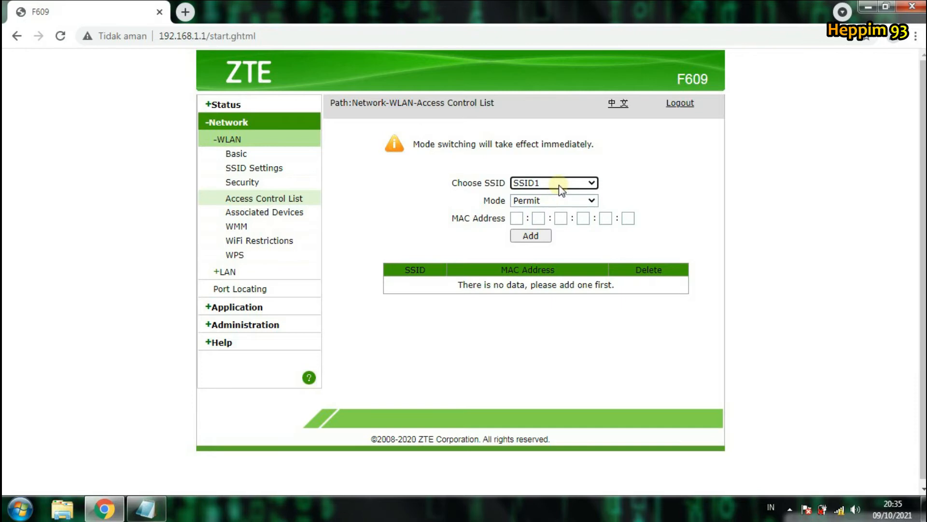
click(558, 200)
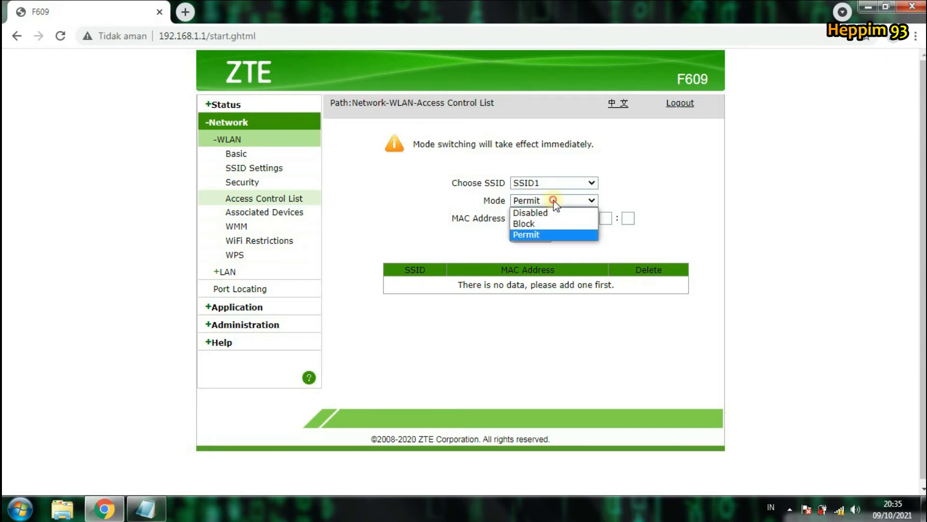
click(560, 237)
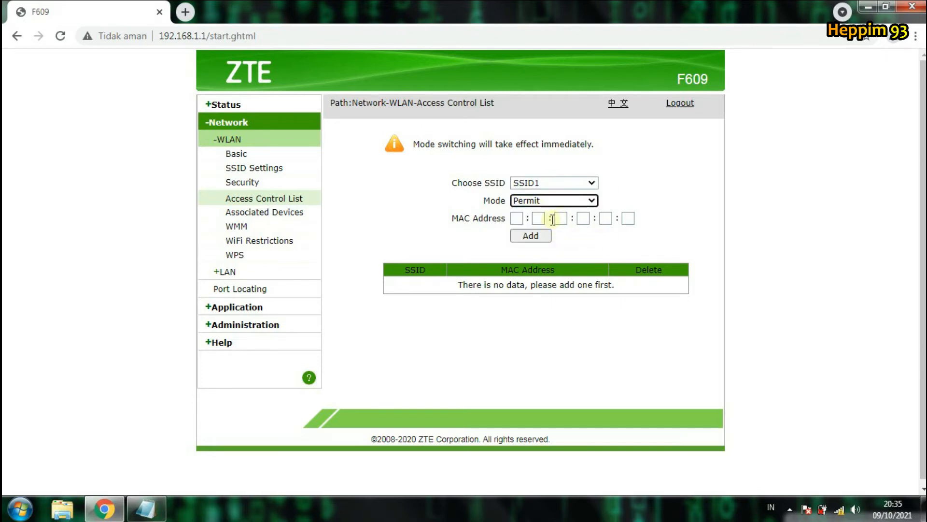
click(517, 219)
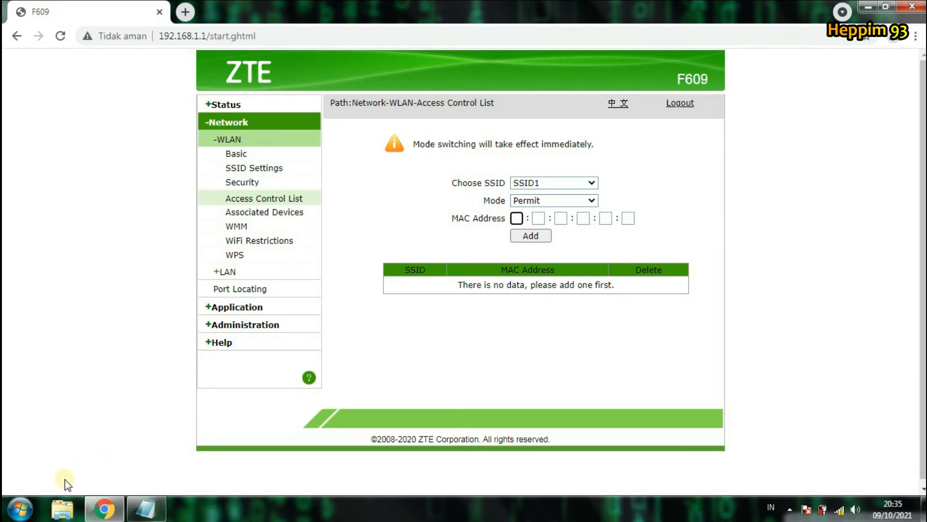
Step: Launch cmd from the Start search, centre its window, and run ipconfig/all
click(21, 508)
click(37, 474)
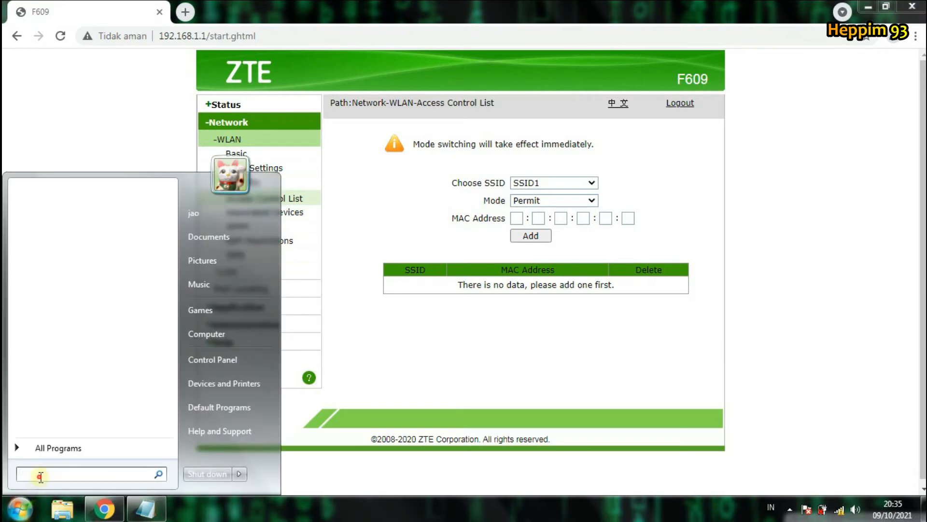
text(cmd)
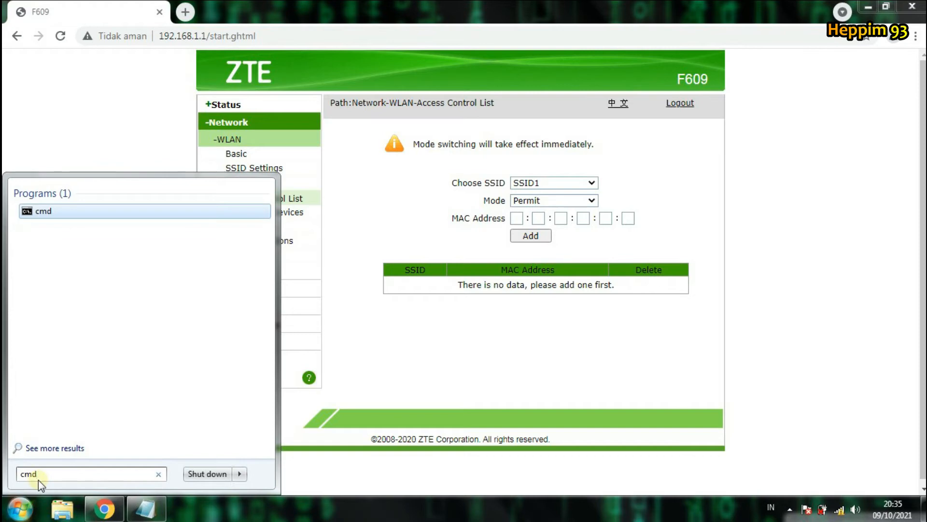
key(Return)
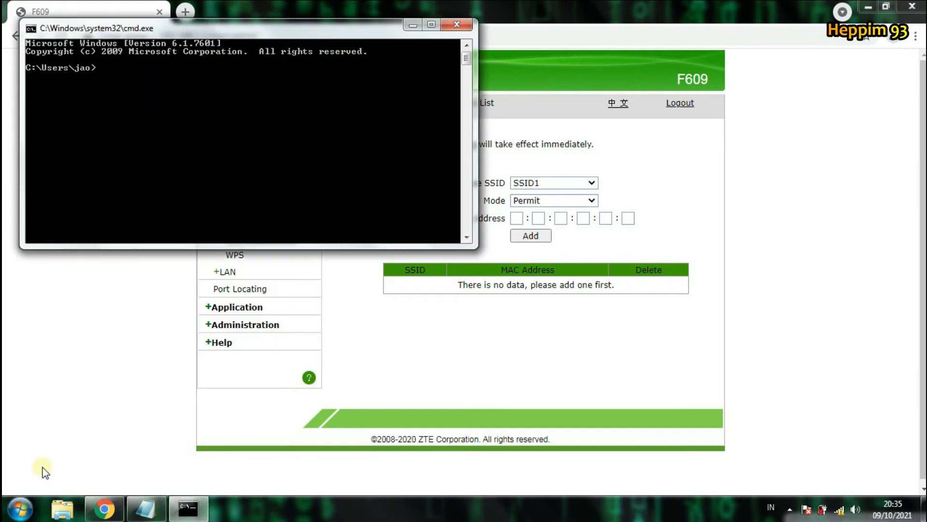
drag(181, 32, 371, 176)
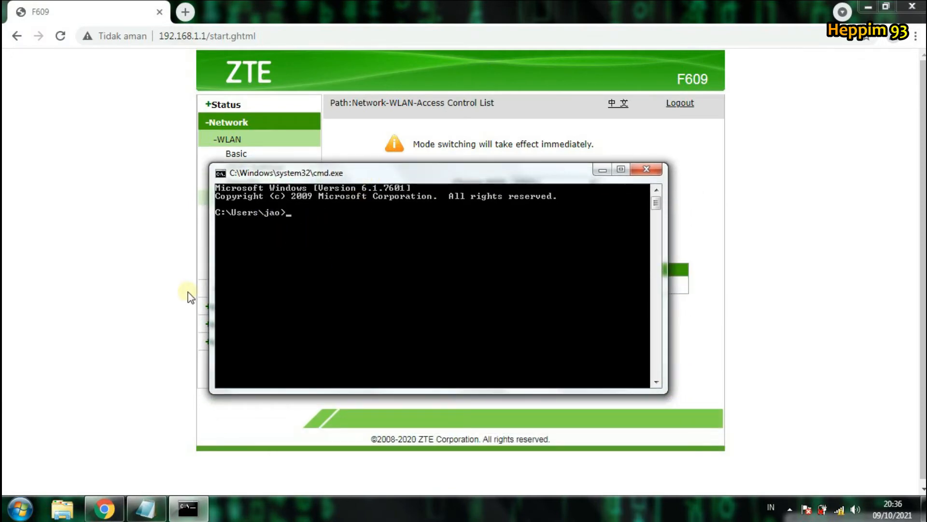
text(ipco)
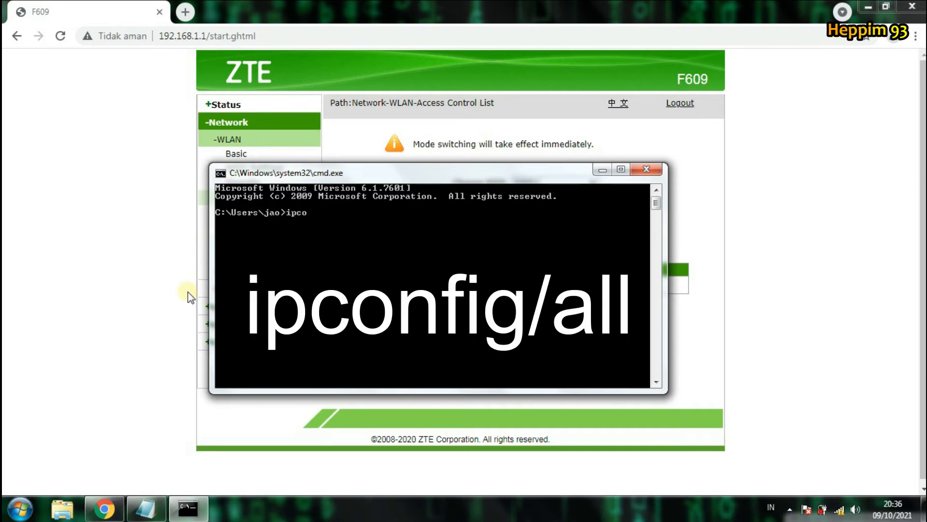
text(nfig/all)
key(Return)
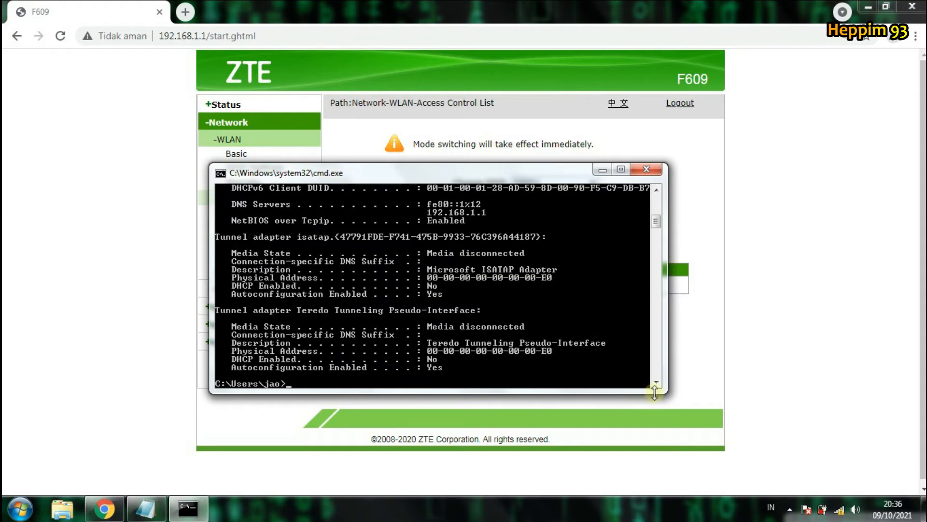
Step: Enlarge the console to show physical address 00-08-CA-AF-82-BC and move it over the router page
drag(667, 397, 736, 456)
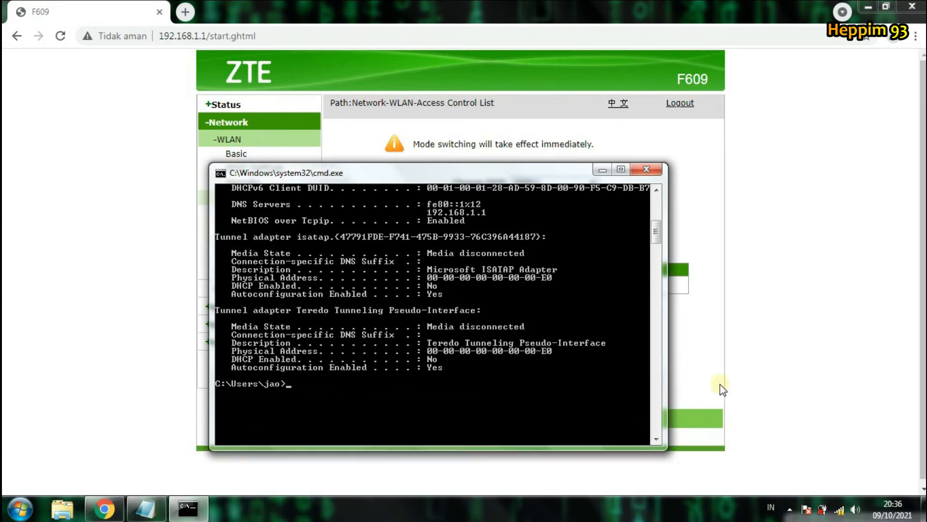
drag(661, 237, 662, 214)
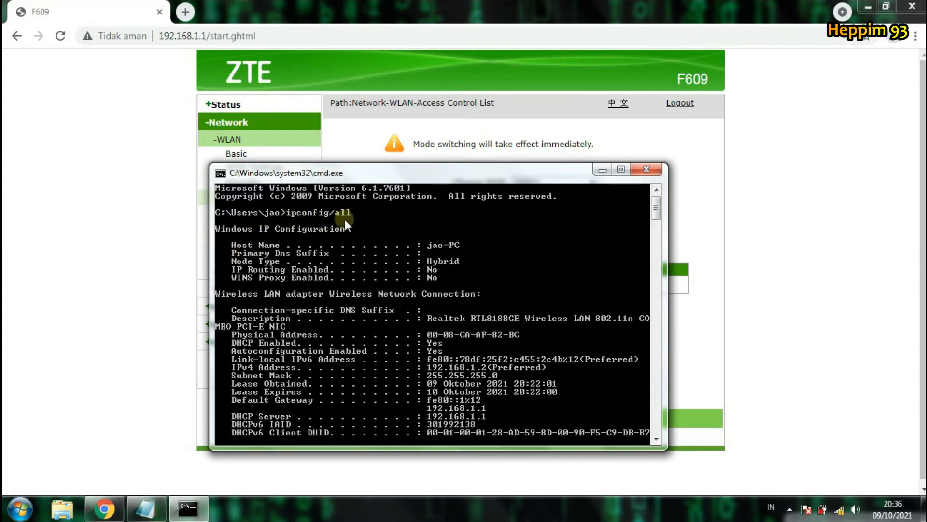
scroll(431, 330, down, 3)
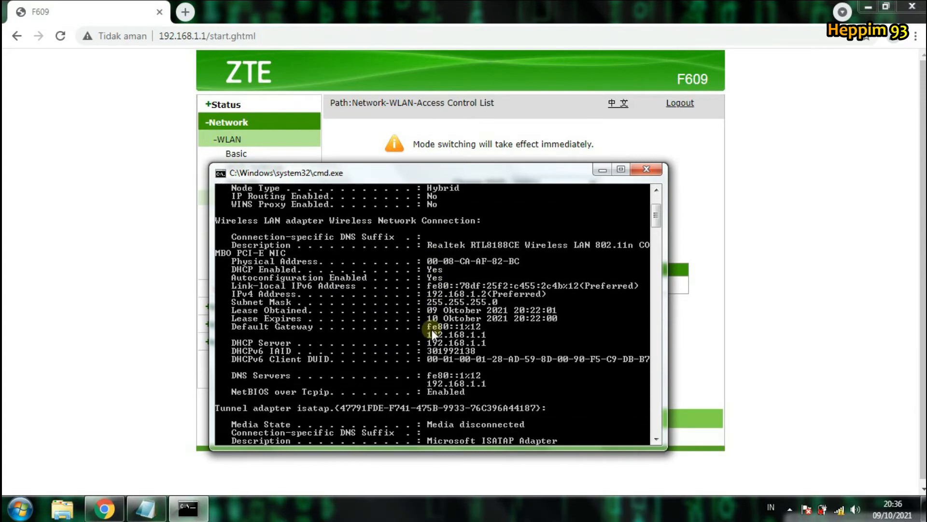
scroll(431, 329, up, 3)
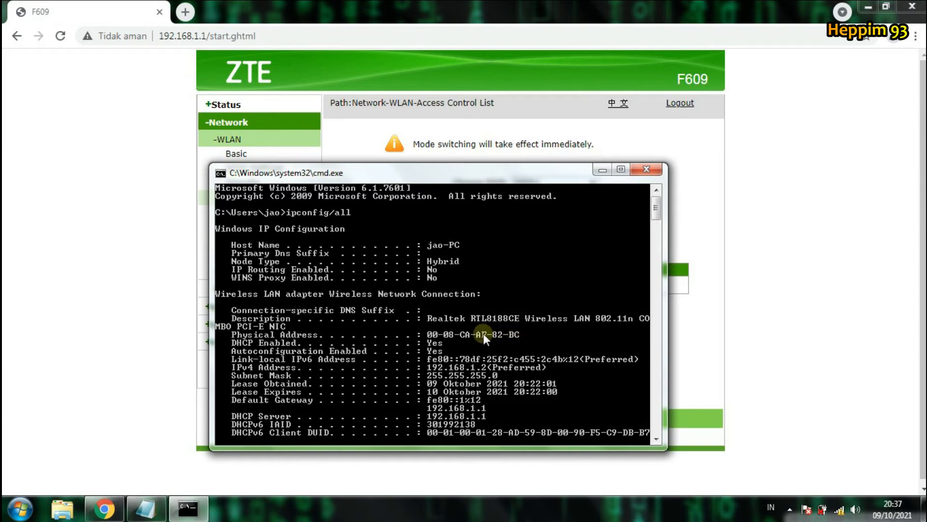
drag(473, 177, 579, 93)
Step: Position the Notepad note with 00-08-CA-AF-82-BC beside the router page and minimize the console
click(164, 511)
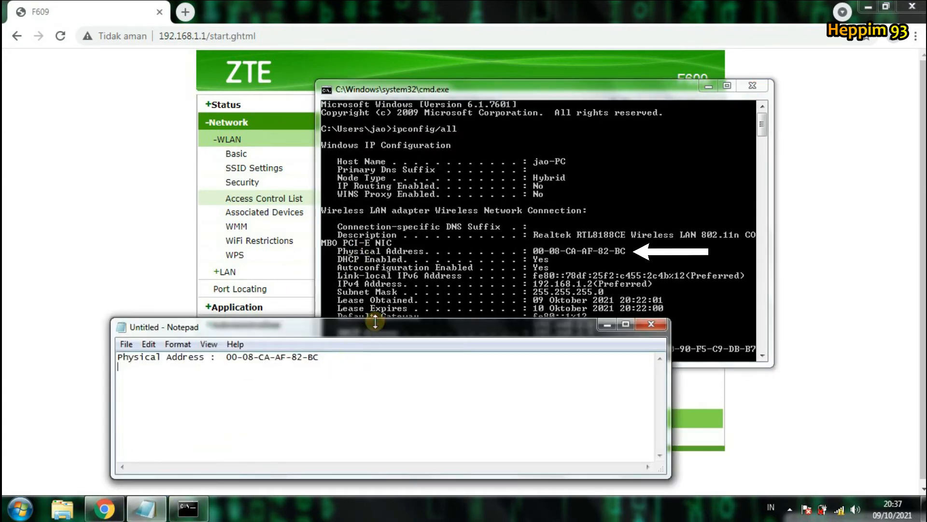
drag(376, 334, 613, 329)
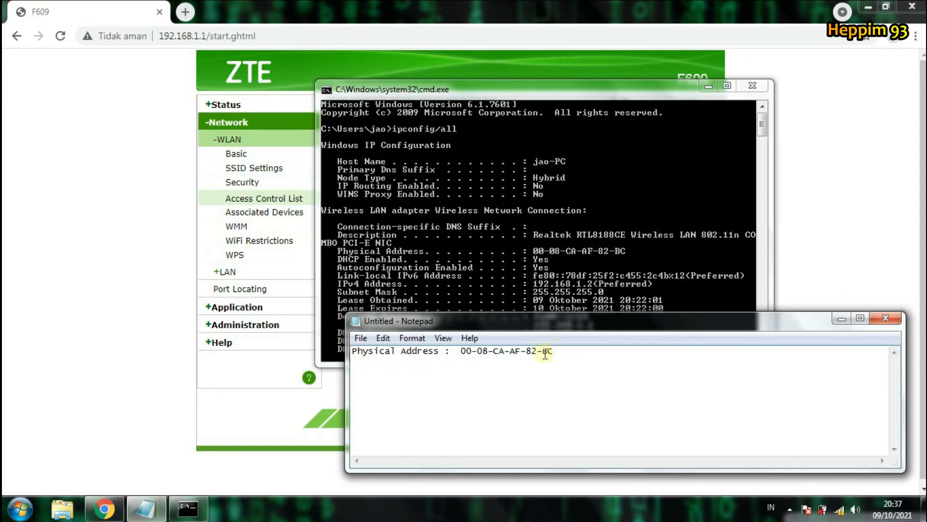
drag(567, 356, 484, 350)
click(695, 419)
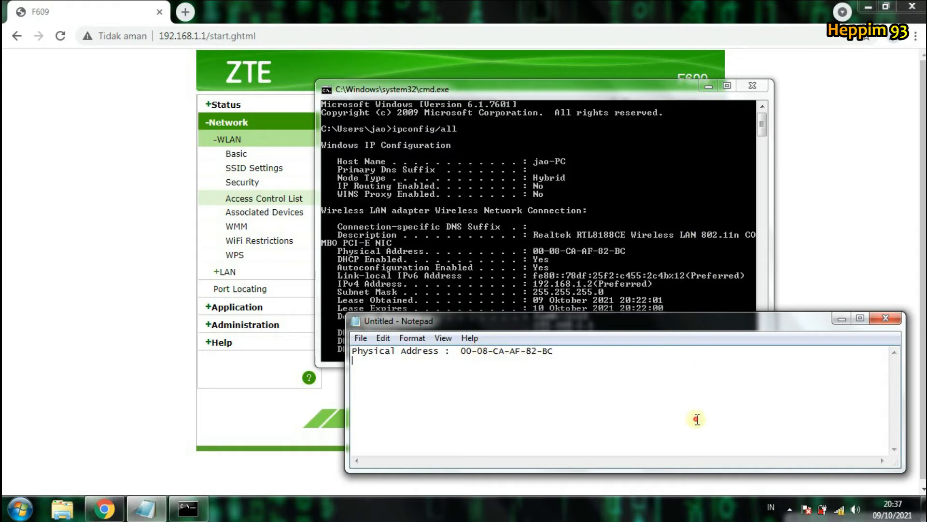
click(706, 87)
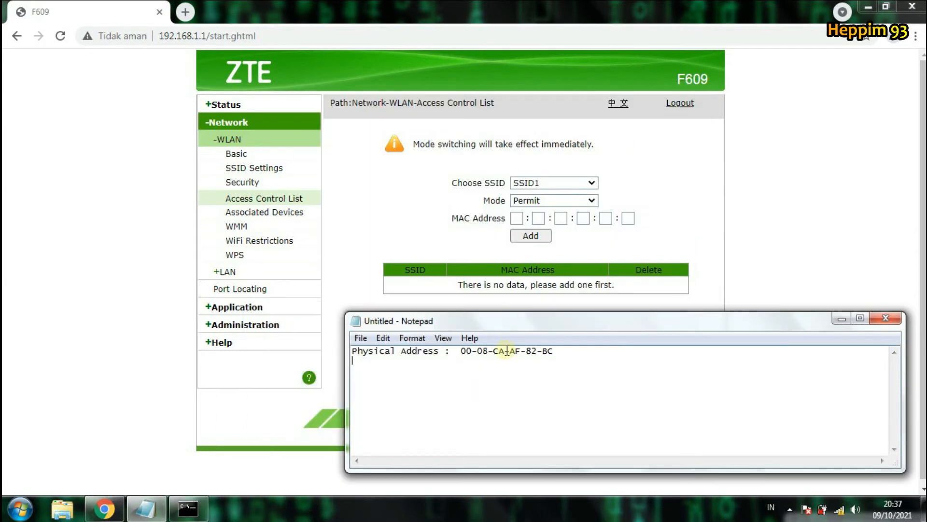
drag(507, 322, 532, 277)
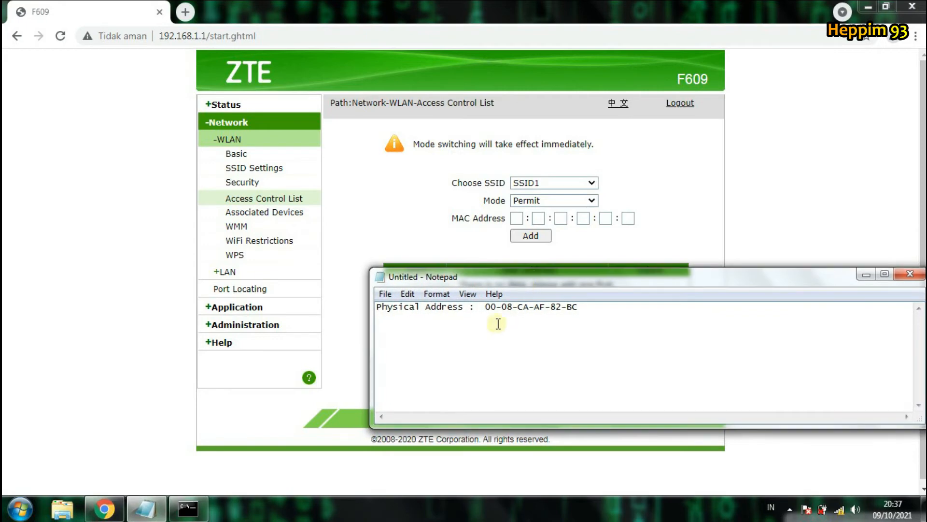
click(530, 305)
drag(544, 279, 543, 296)
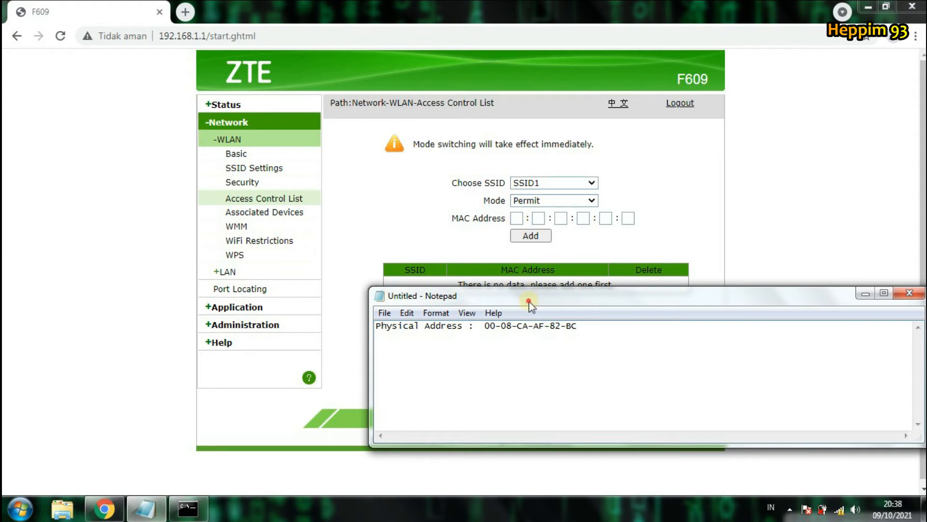
drag(529, 301, 530, 312)
Step: Keep SSID1 selected in Choose SSID and focus the first MAC Address box
click(694, 170)
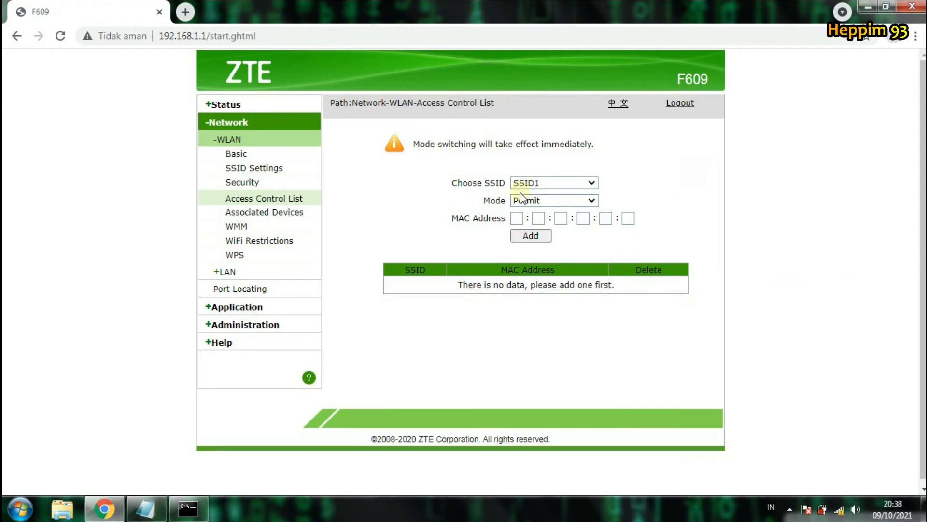
click(562, 185)
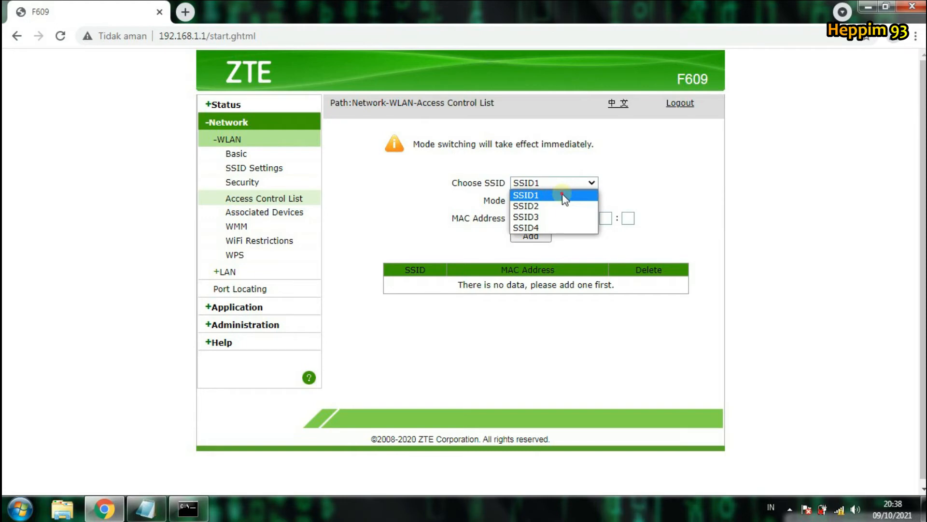
click(562, 194)
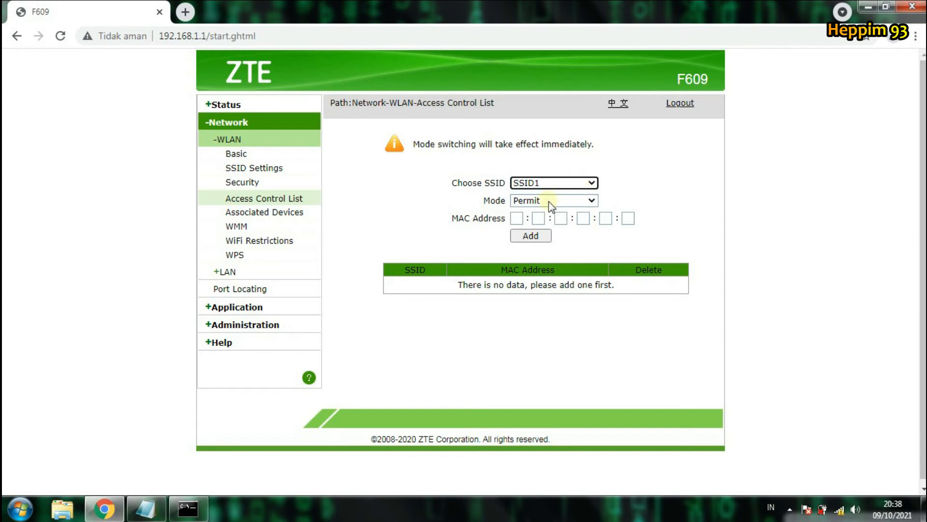
click(563, 184)
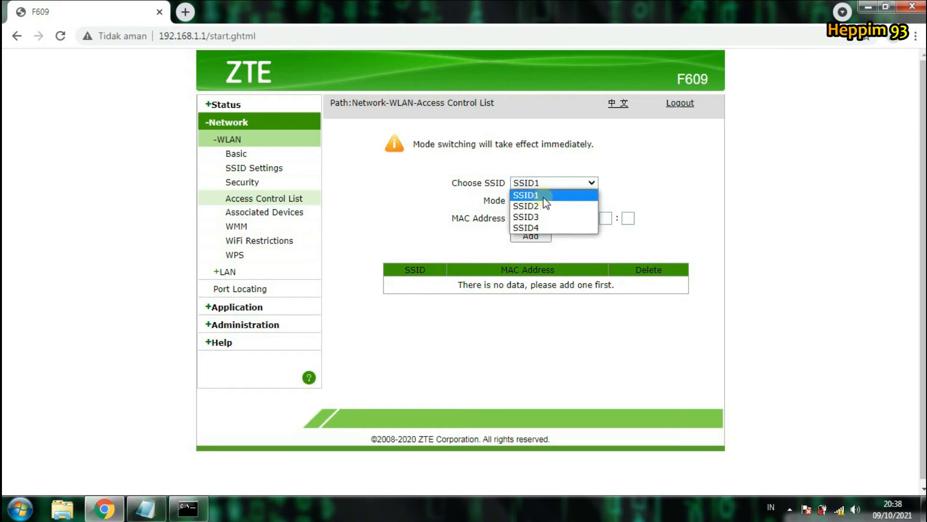
click(545, 196)
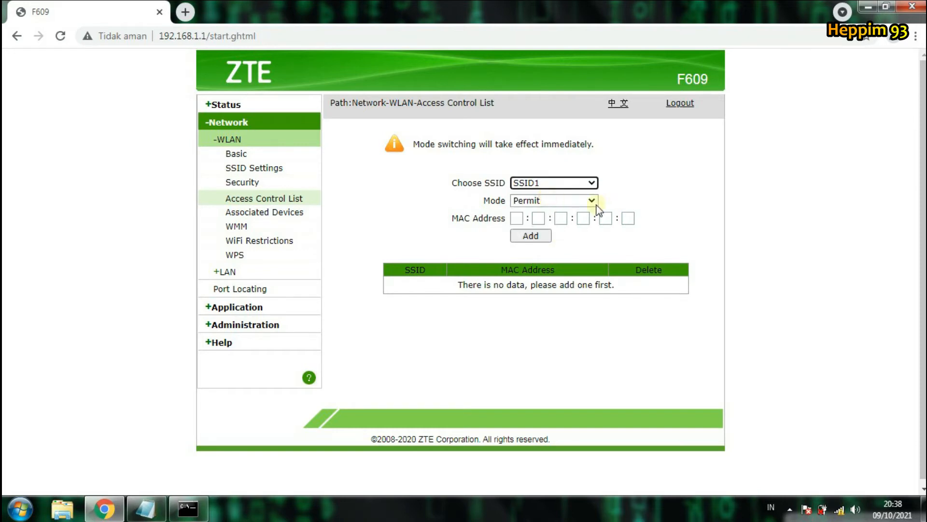
click(518, 218)
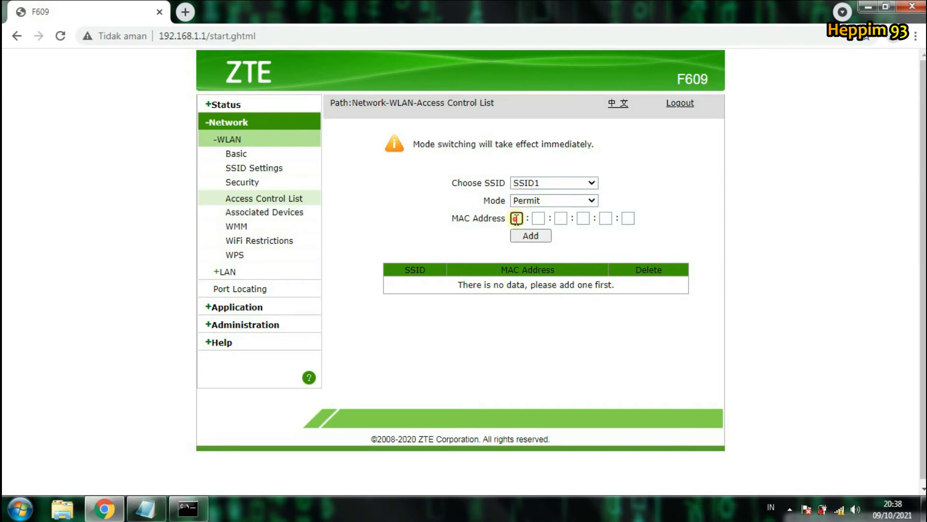
Step: Minimize the ipconfig console, leave the Notepad address visible, and focus the first MAC box
click(193, 508)
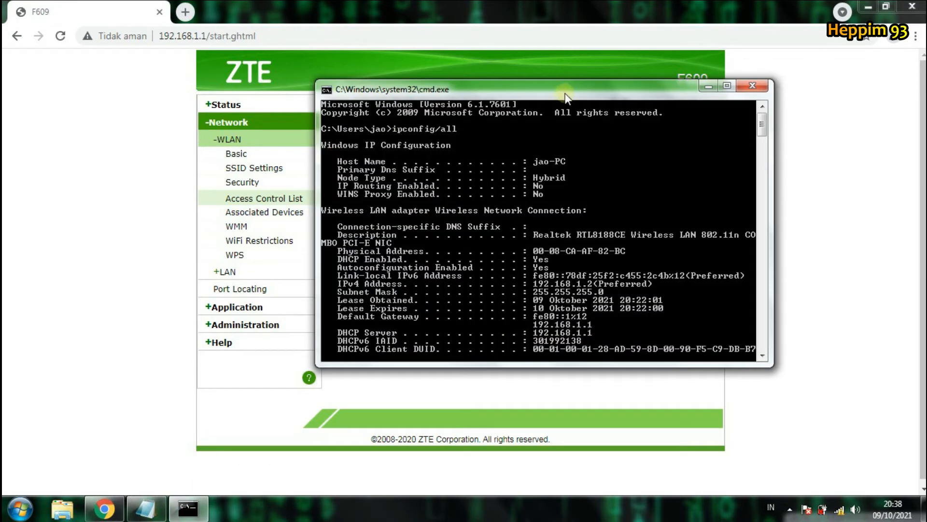
click(709, 87)
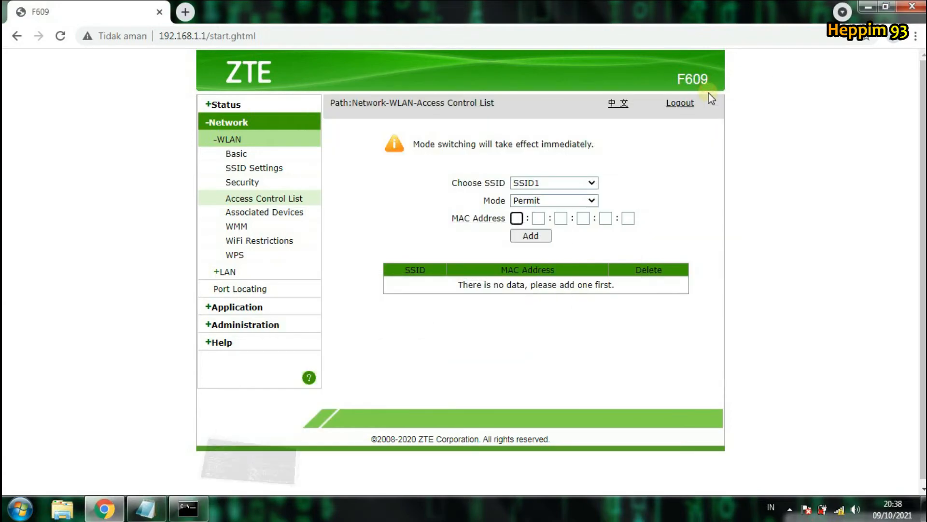
click(188, 508)
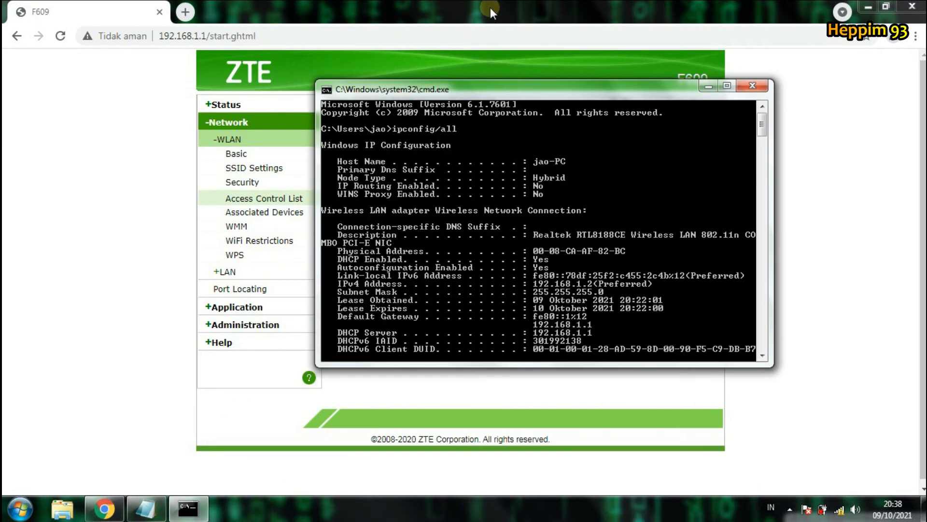
drag(495, 88, 534, 246)
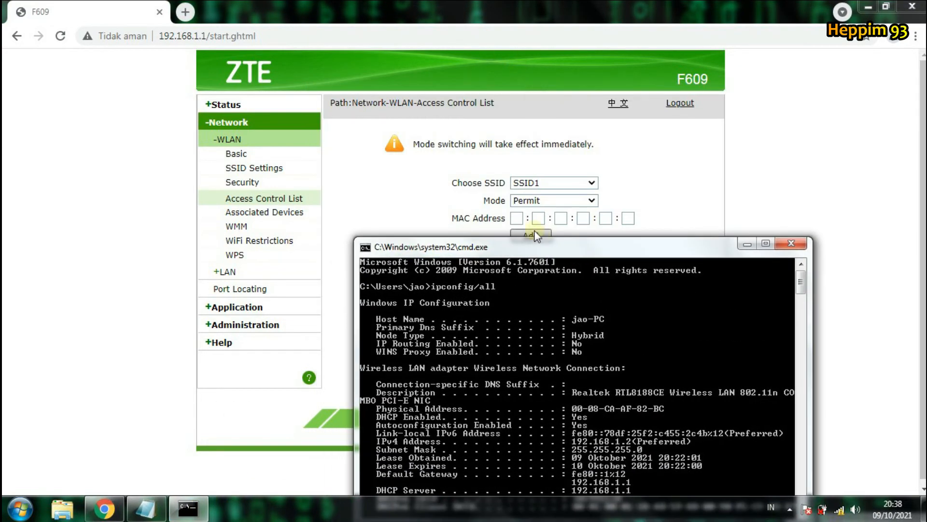
click(164, 513)
click(749, 247)
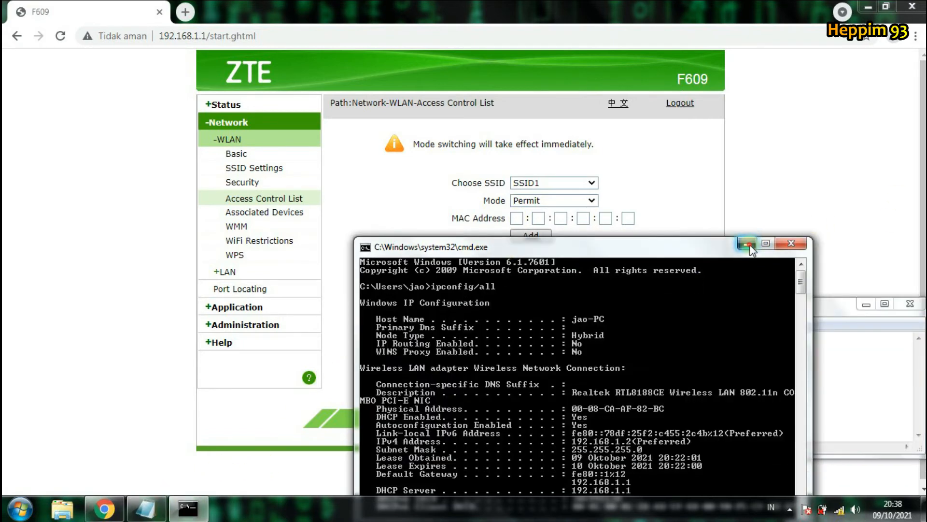
click(747, 244)
click(516, 218)
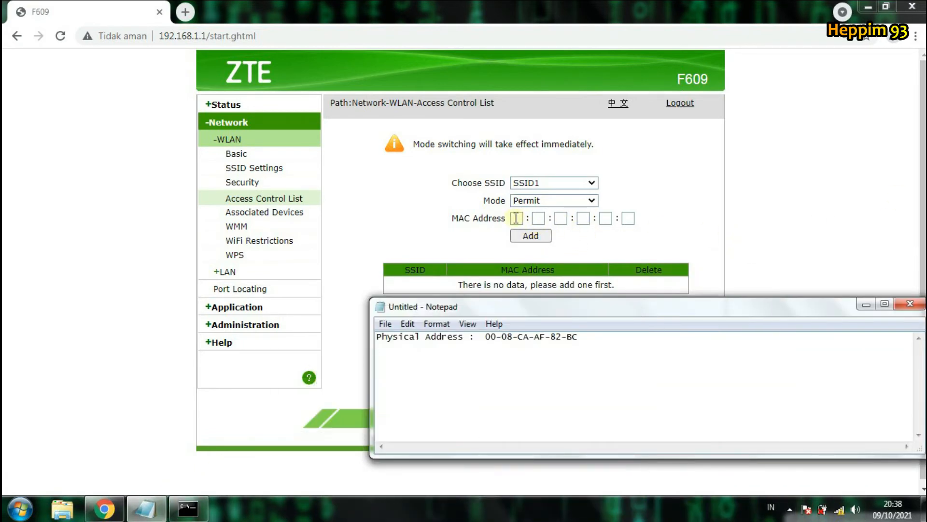
Step: Fill the six MAC Address boxes with 00:08:ca:af:82:bc, checking the digits against Notepad
text(00)
key(Tab)
text(08)
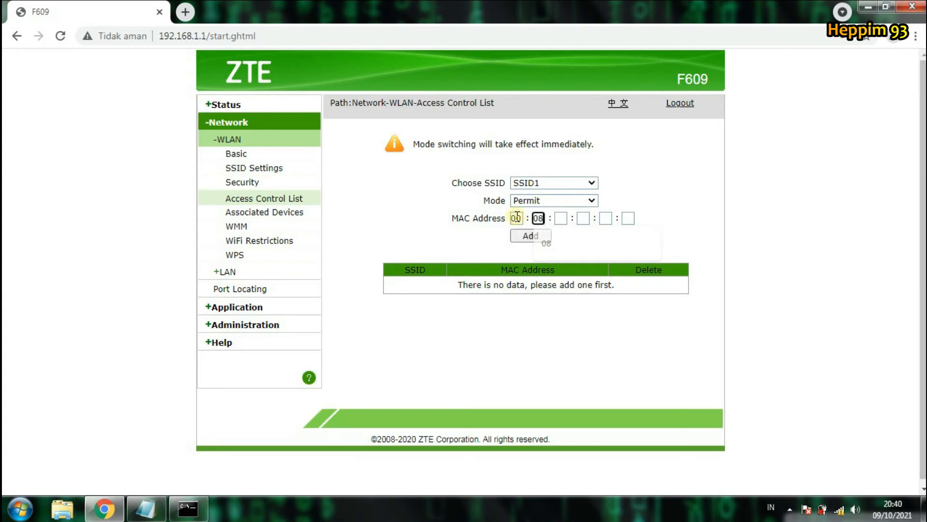
key(Tab)
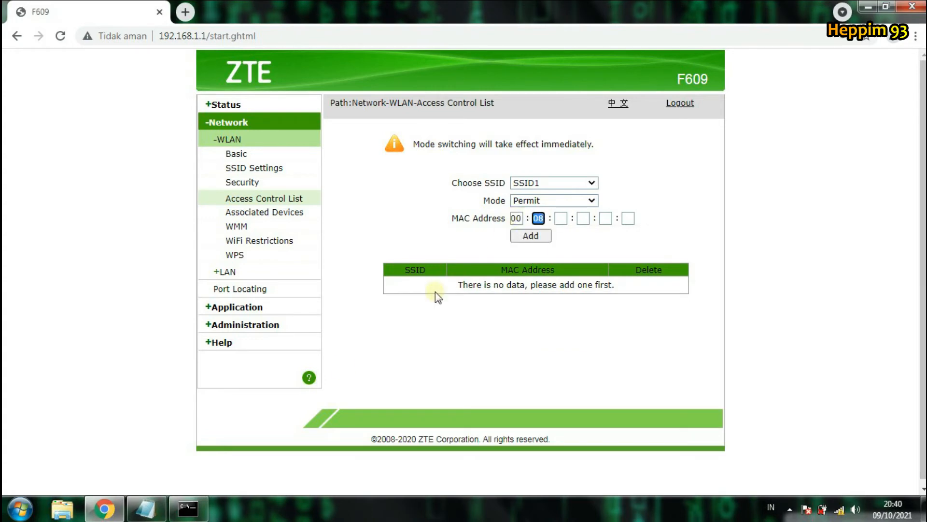
click(157, 506)
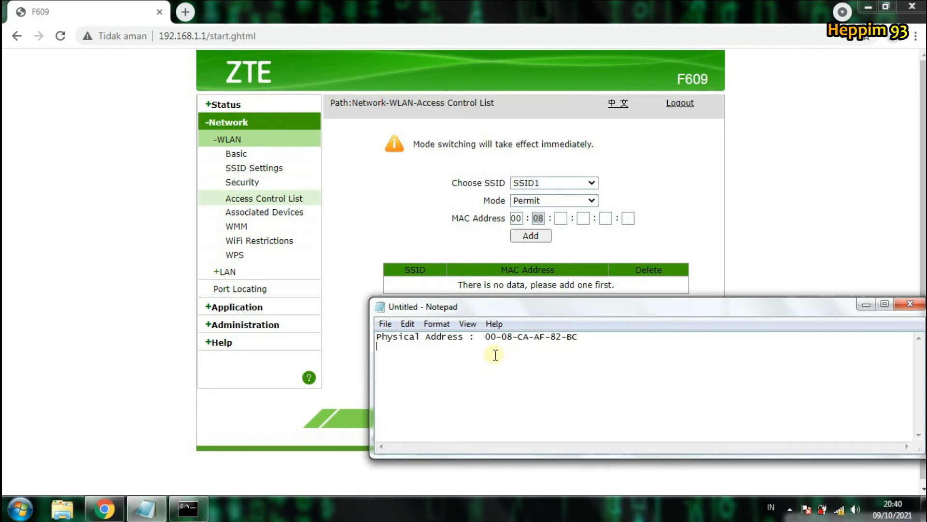
click(559, 218)
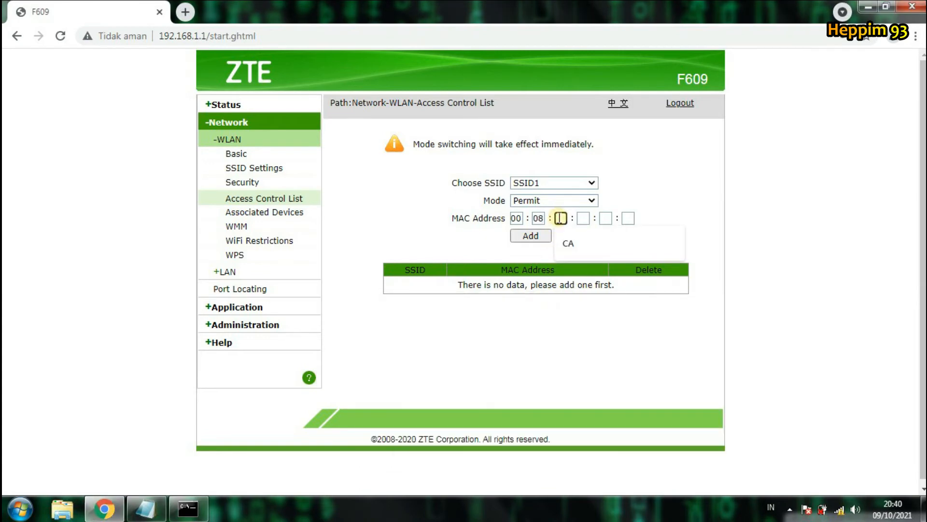
text(da)
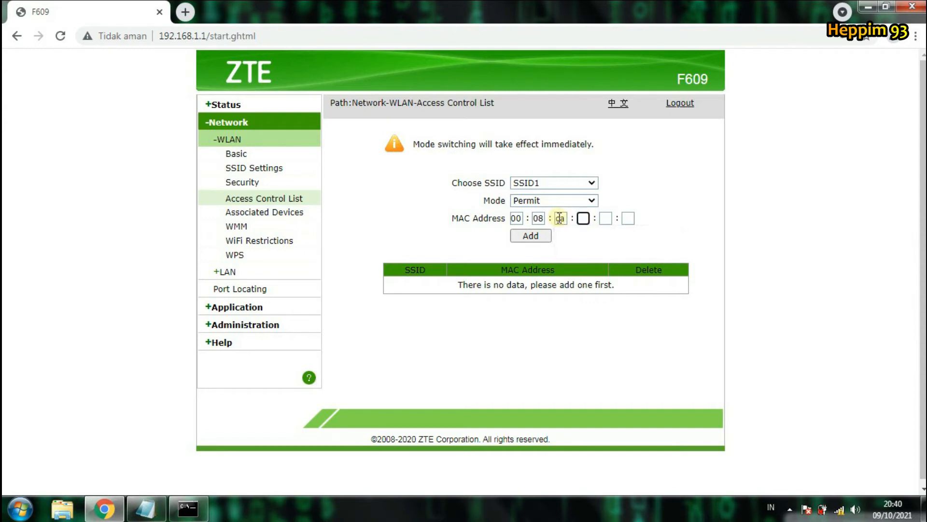
text(af)
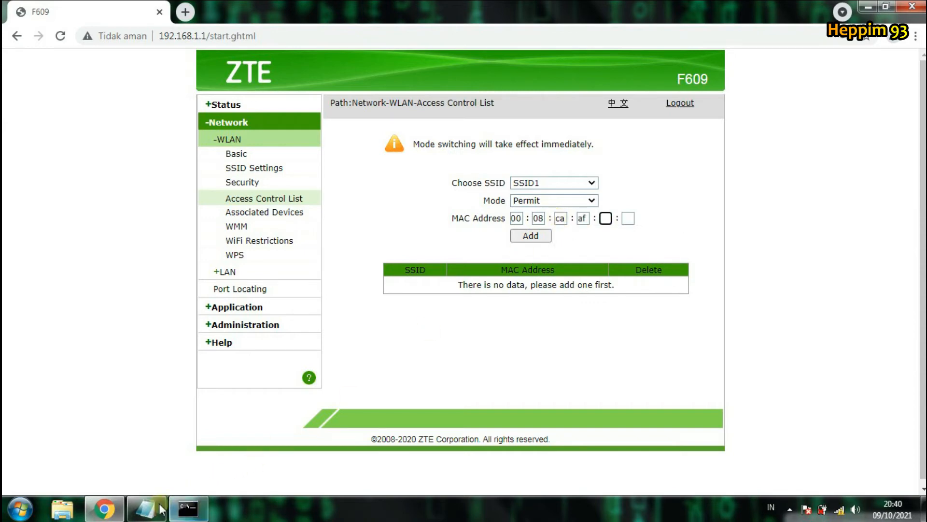
click(153, 511)
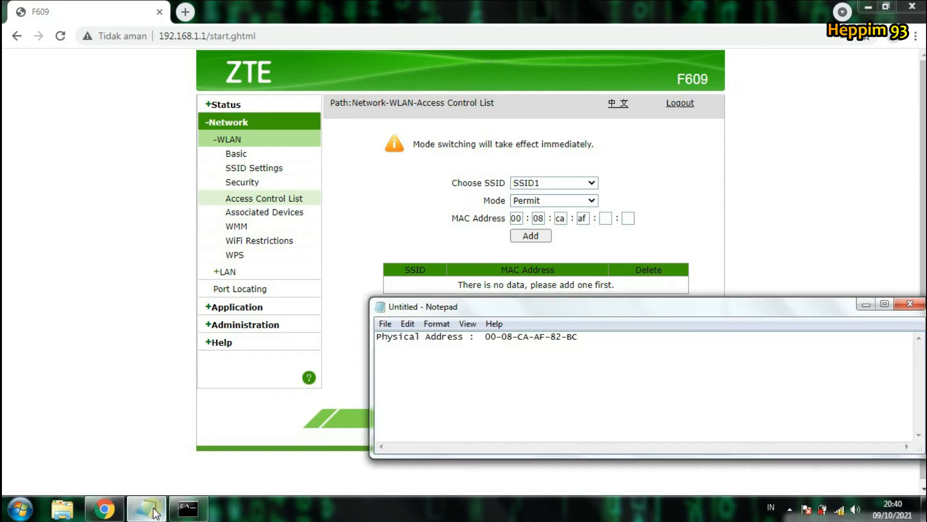
click(605, 218)
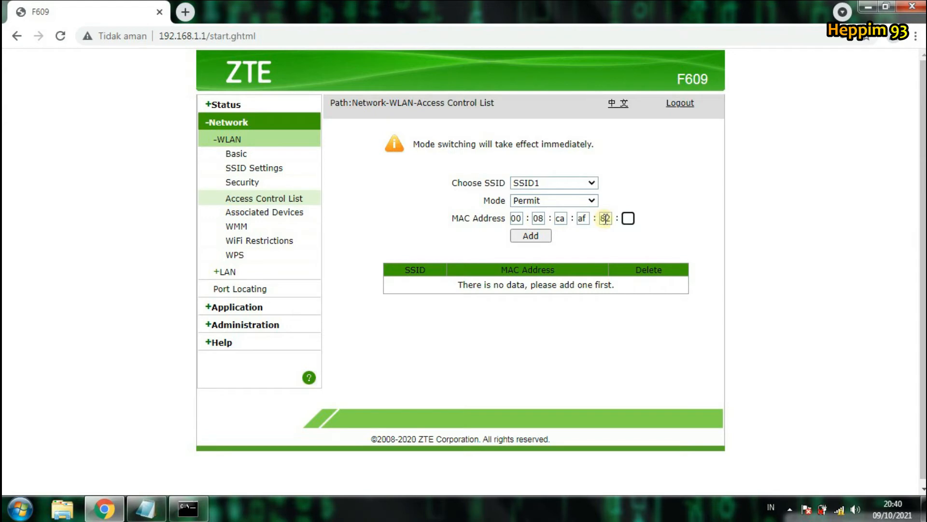
text(82:)
text(bc)
click(160, 508)
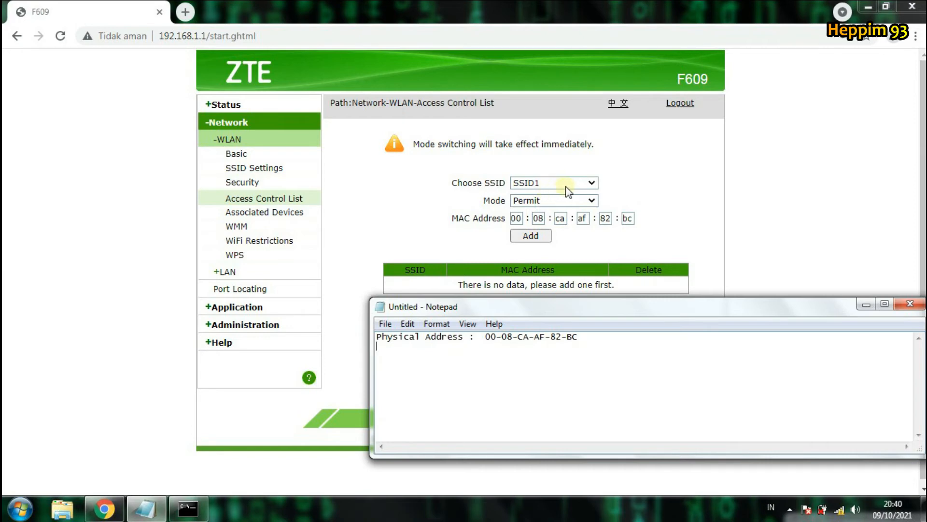
click(867, 304)
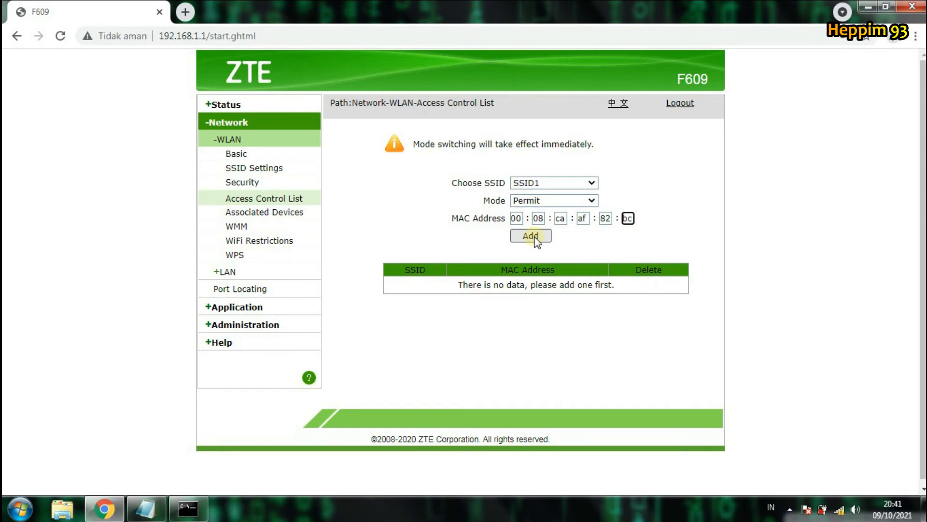
Step: Add 00:08:ca:af:82:bc to the SSID1 permit list and check the new table entry
click(532, 235)
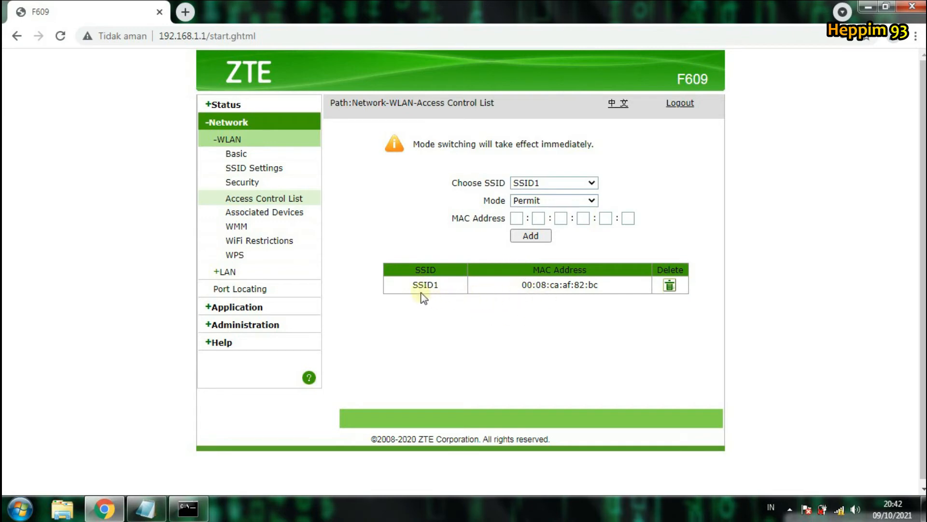
drag(400, 286, 517, 283)
click(566, 313)
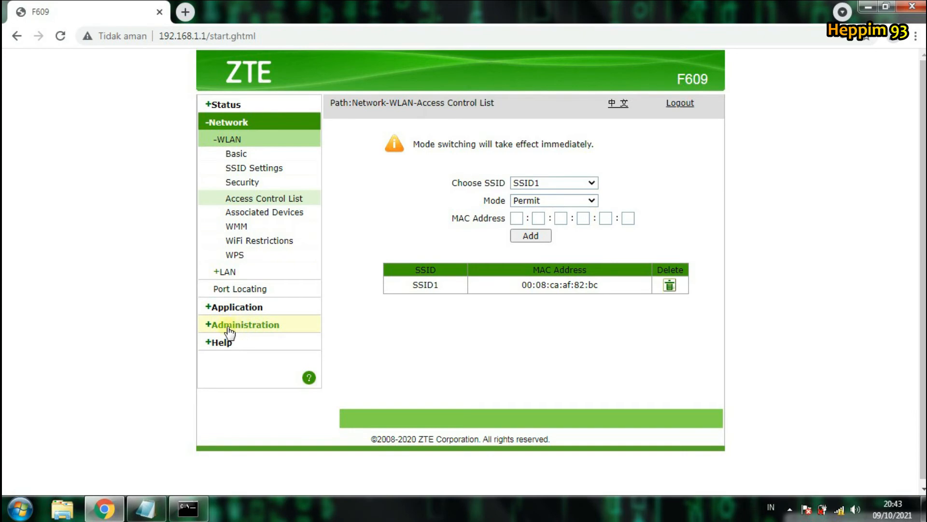
Step: Reboot the router from Administration > System Management and reload the page
click(250, 326)
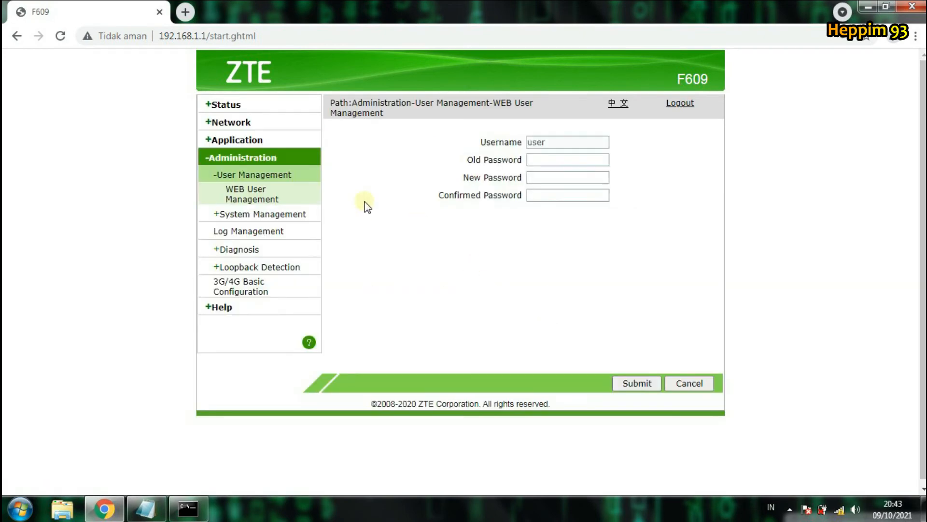
click(298, 216)
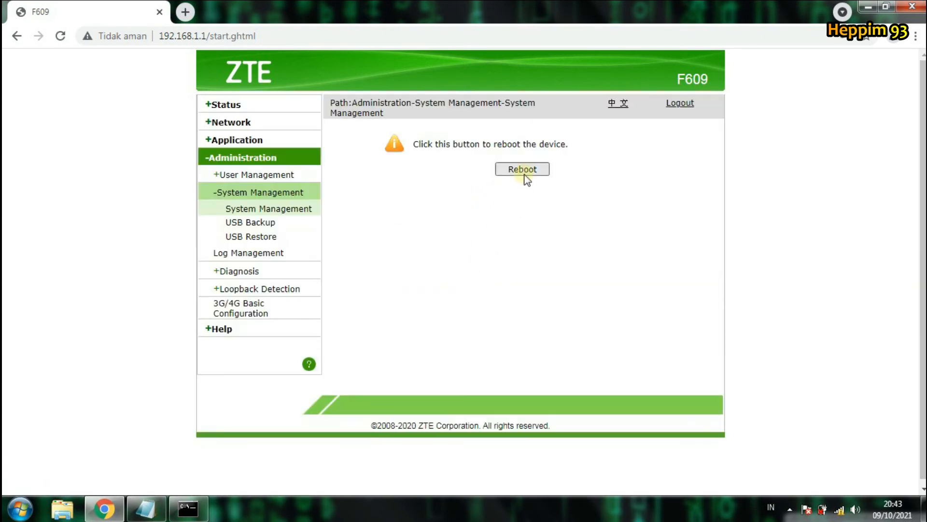
click(510, 174)
click(531, 173)
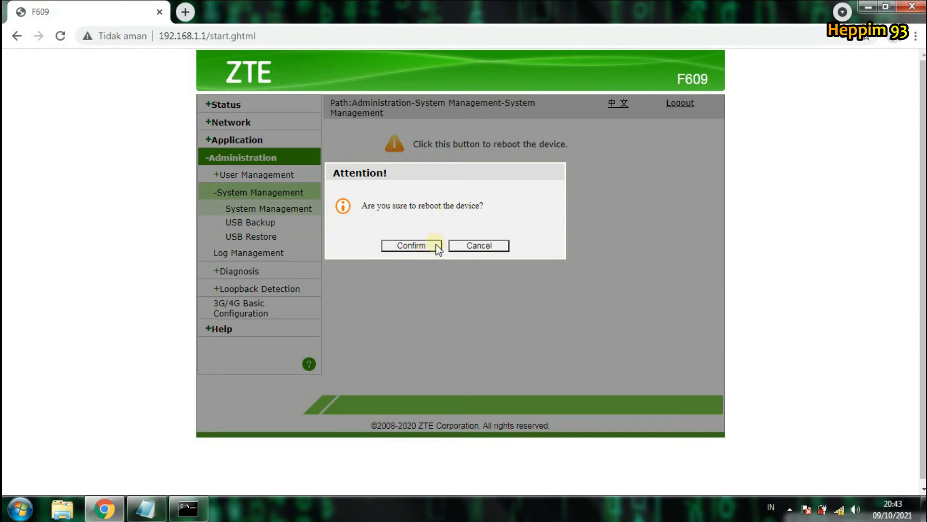
click(437, 246)
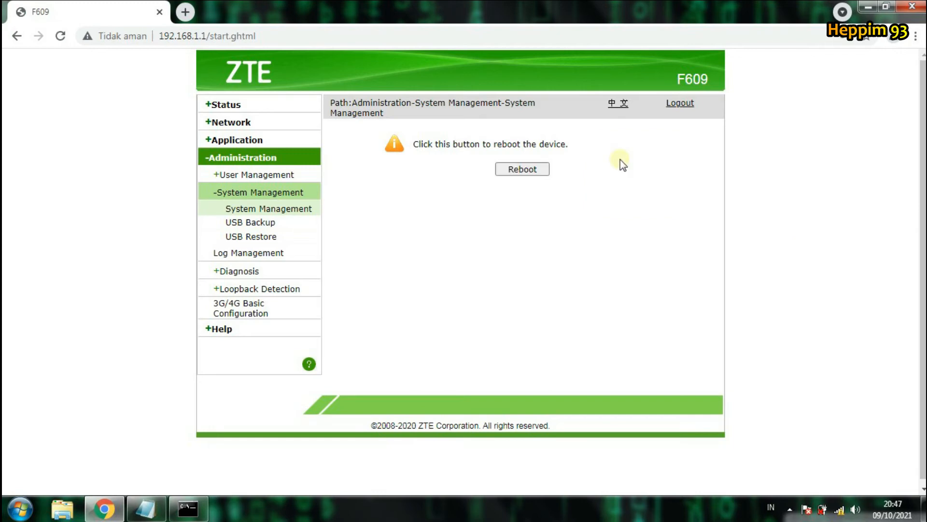
click(61, 38)
Step: Dismiss the Translate offer and log back in with the router's username and password
click(694, 101)
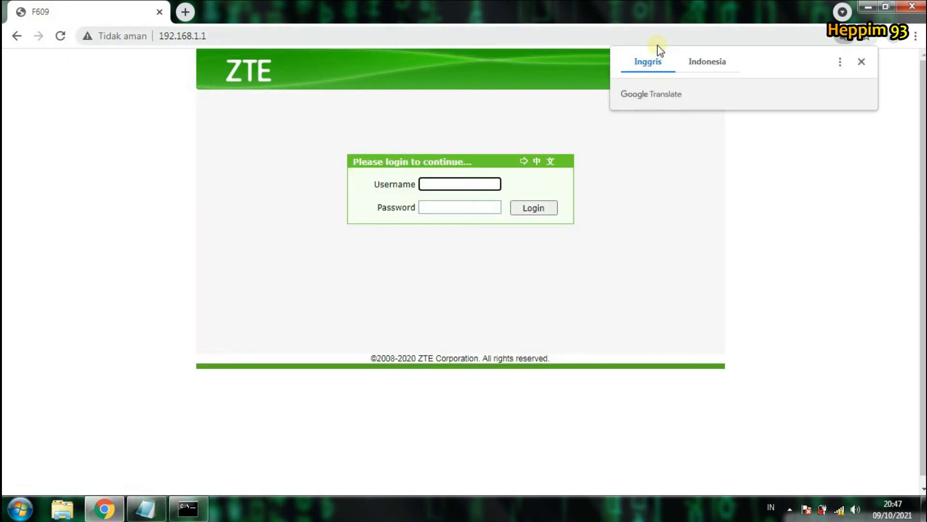
click(862, 62)
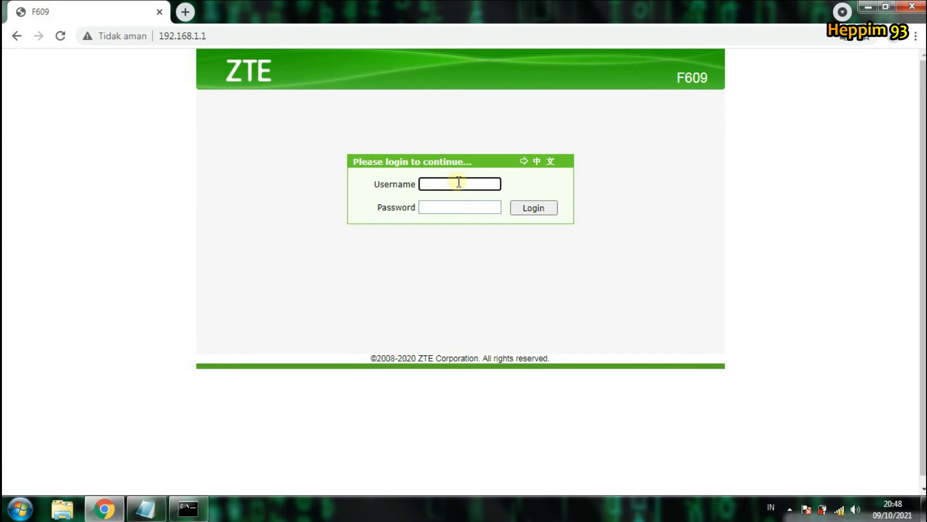
text(user)
click(457, 204)
text(us)
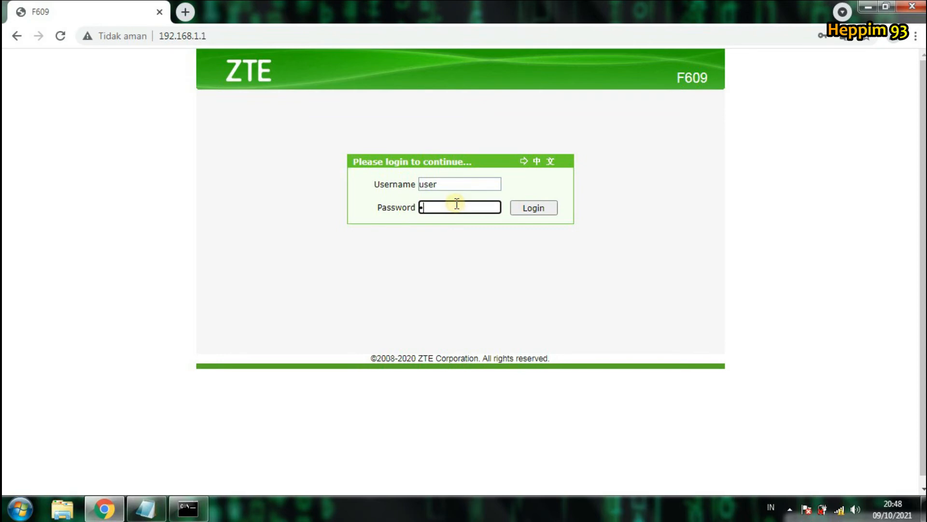
text(er)
click(515, 207)
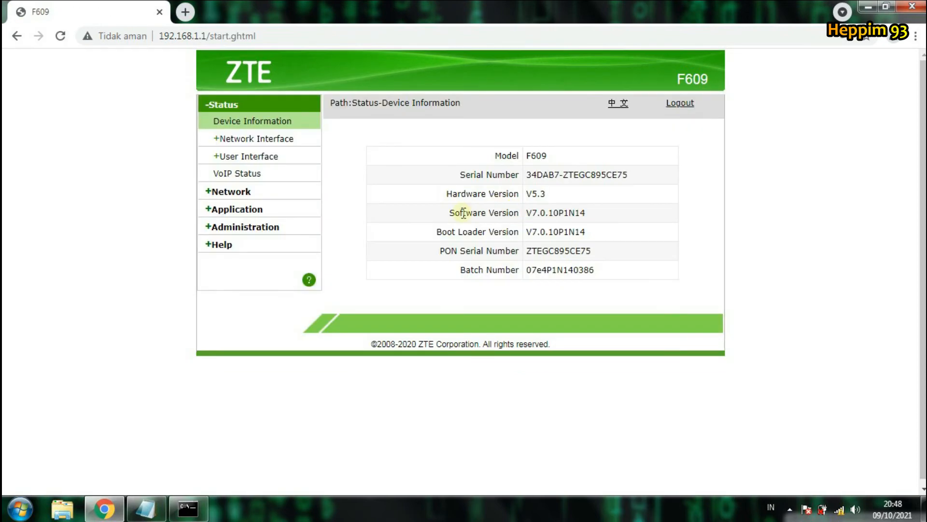
click(237, 194)
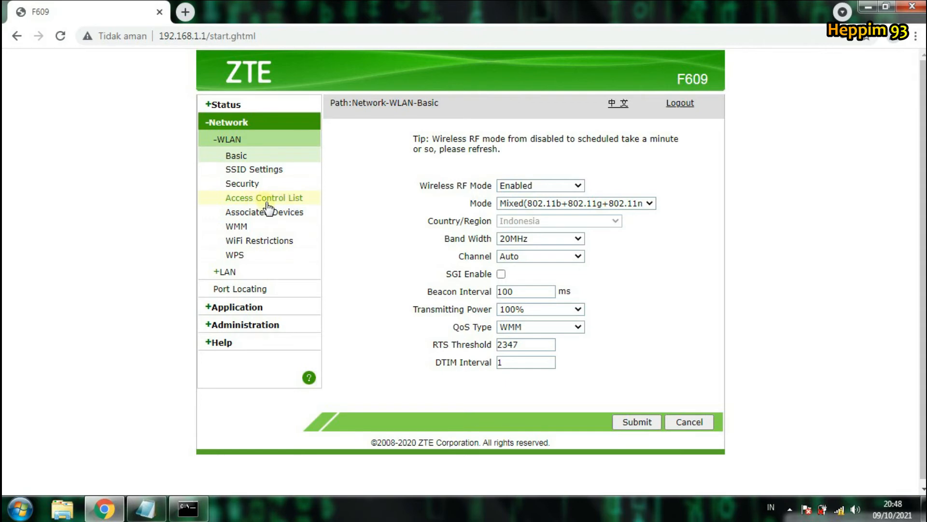
click(303, 197)
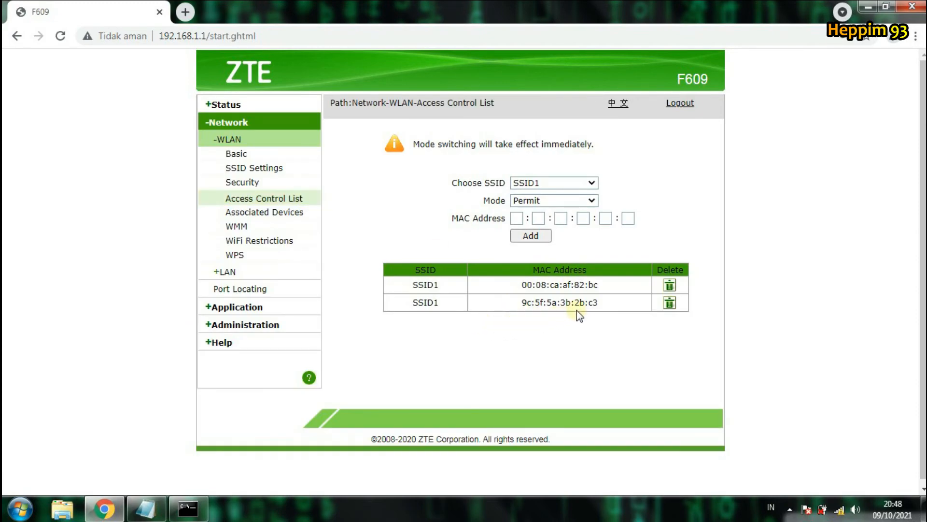
click(602, 302)
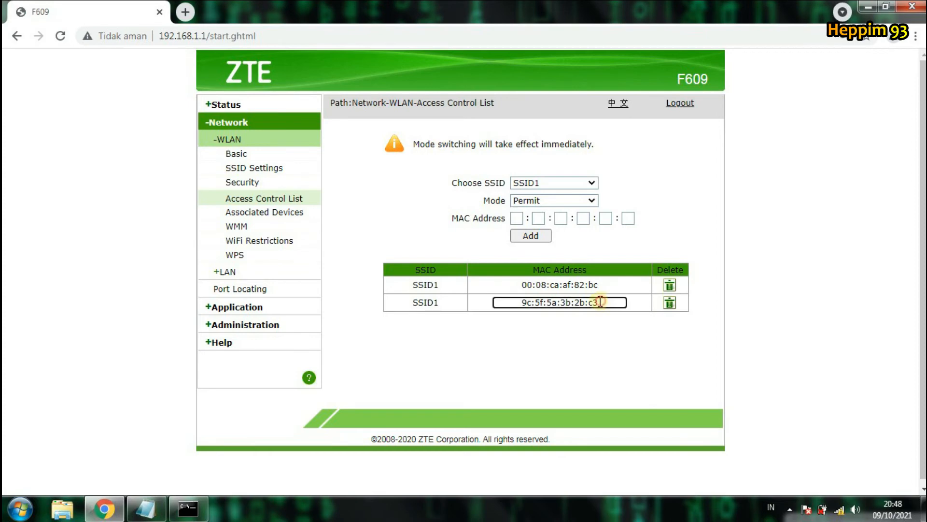
drag(602, 301, 495, 304)
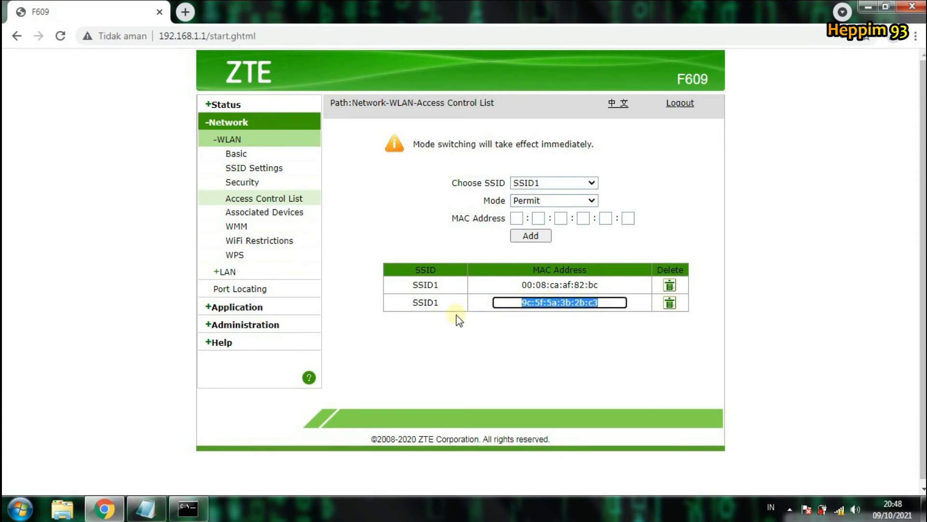
click(483, 334)
click(520, 286)
drag(521, 285, 613, 286)
click(590, 347)
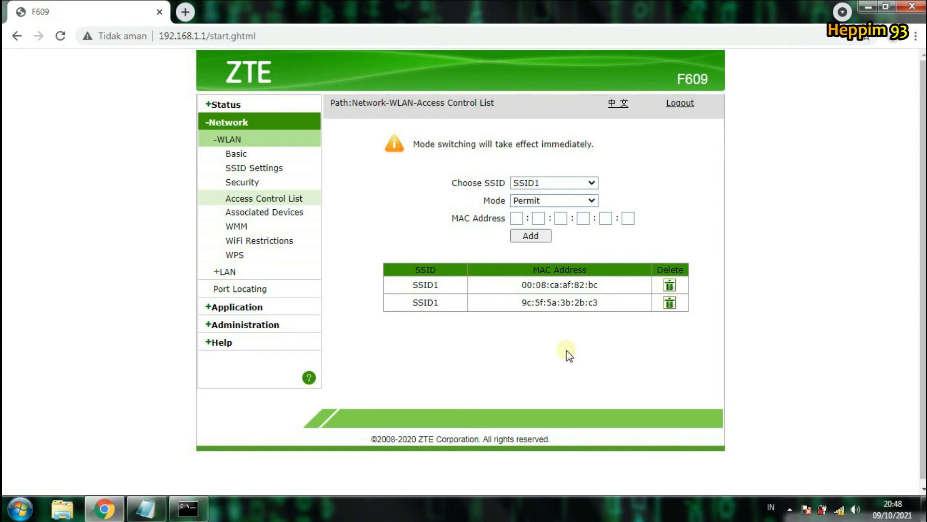
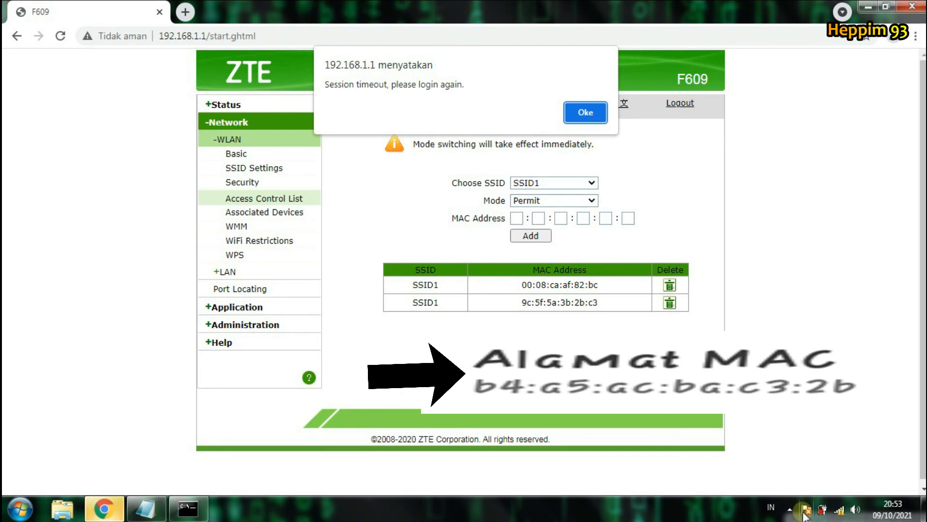
Step: Dismiss the session-timeout alert and Translate offer, then log in with the router's username and password
click(592, 113)
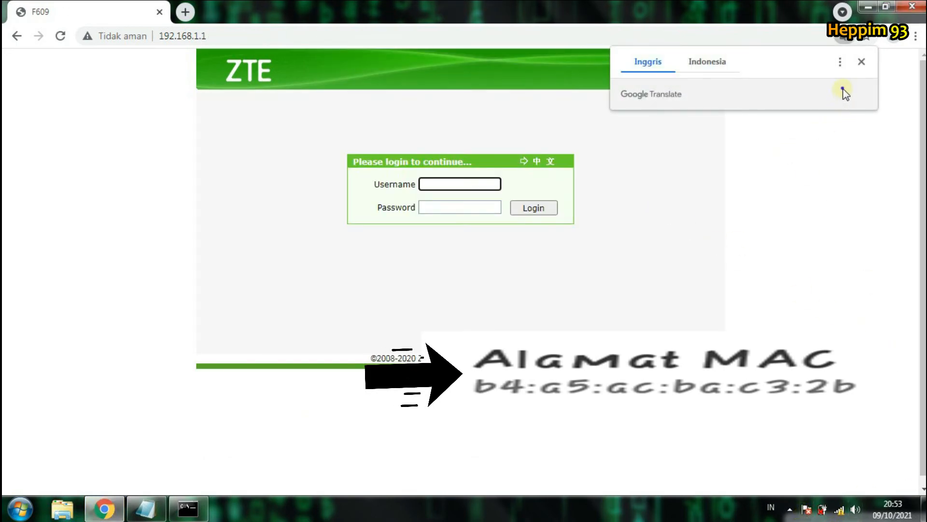
click(842, 89)
click(601, 203)
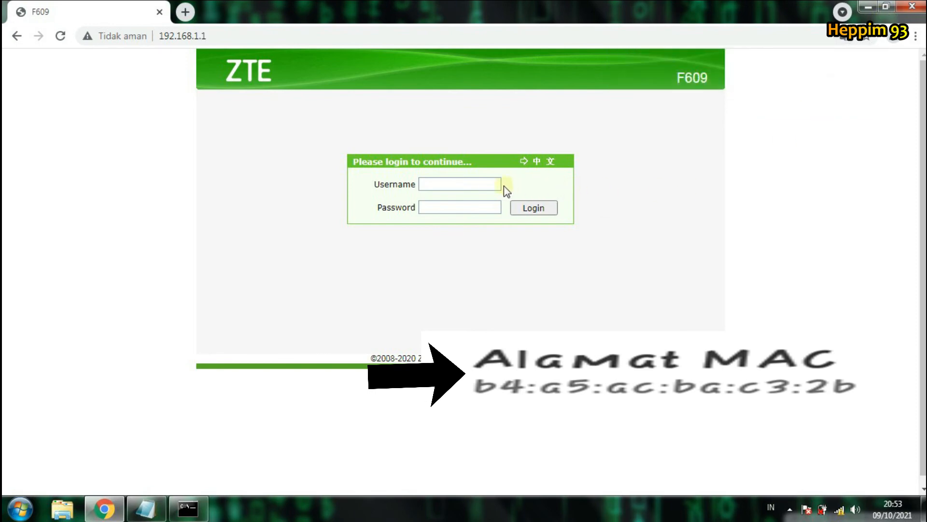
click(484, 184)
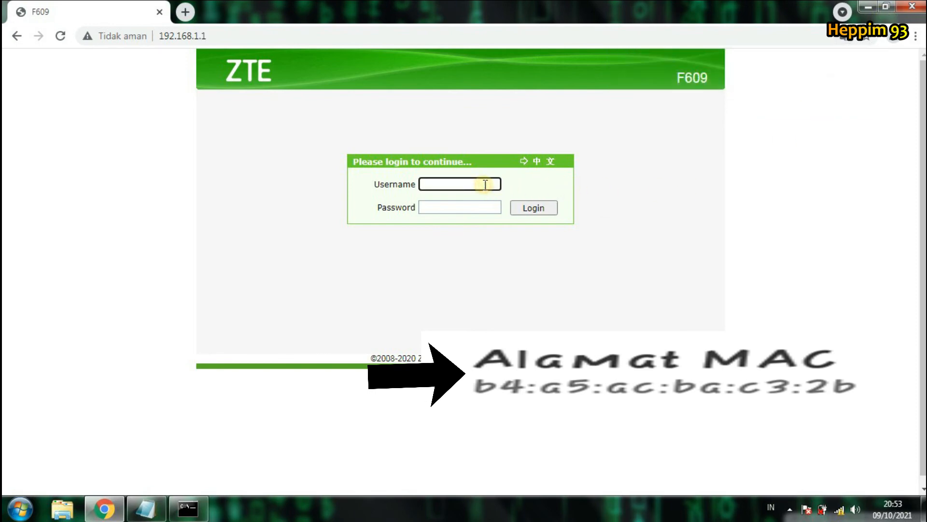
text(user)
click(482, 206)
text(us)
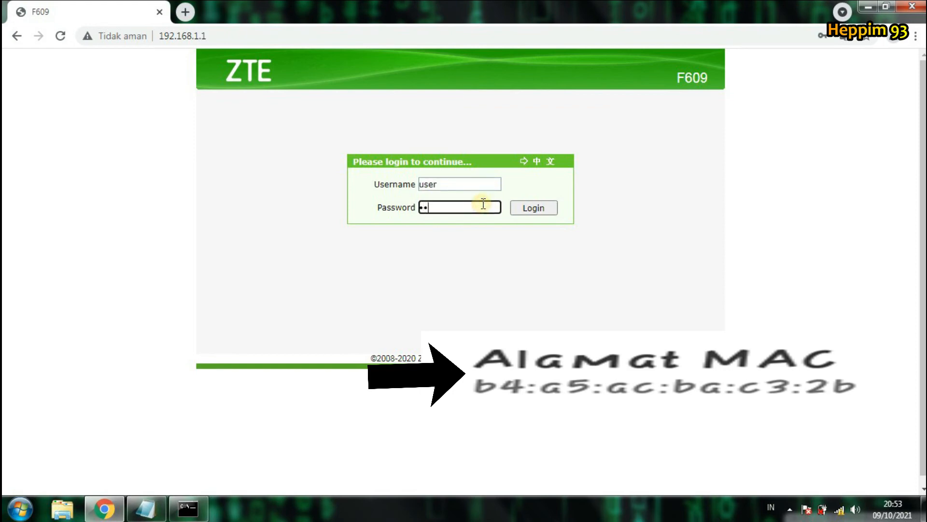
text(er)
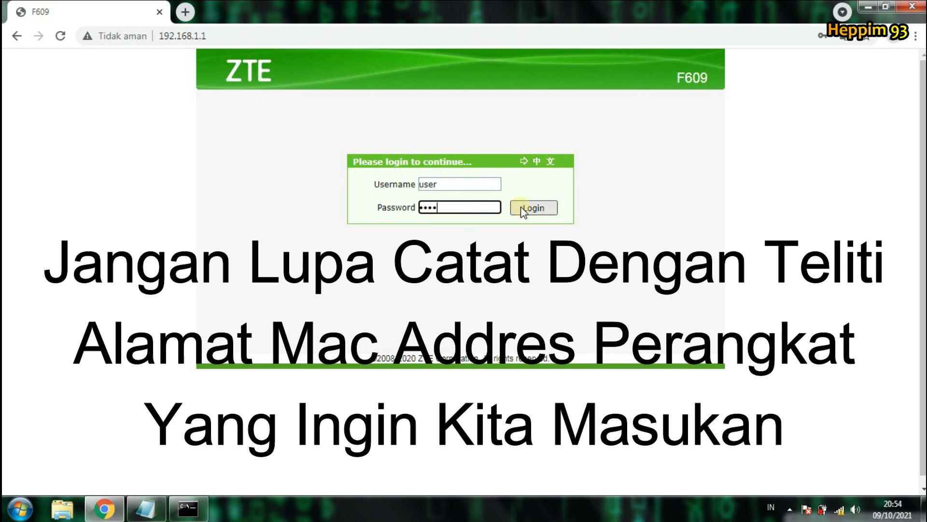
click(526, 212)
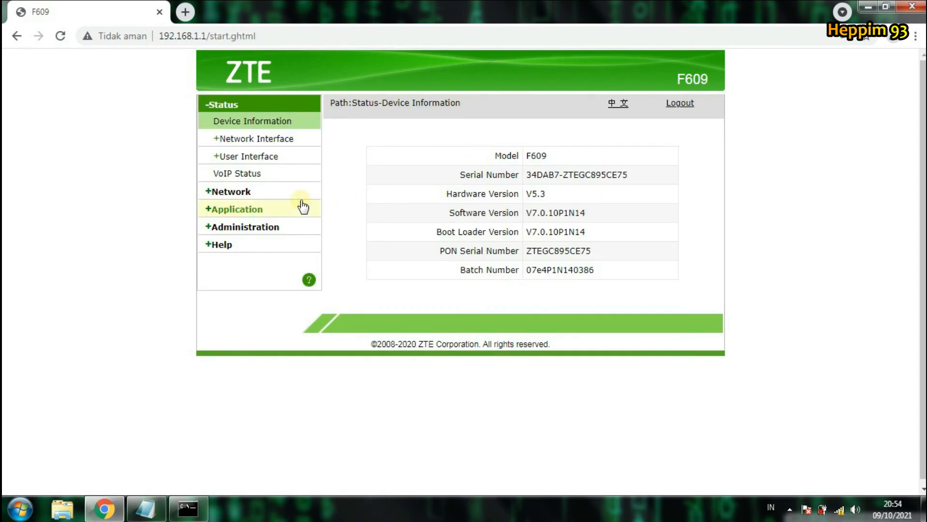
Step: Go to Network > WLAN > Access Control List to view SSID1's Permit-mode MAC list
click(275, 190)
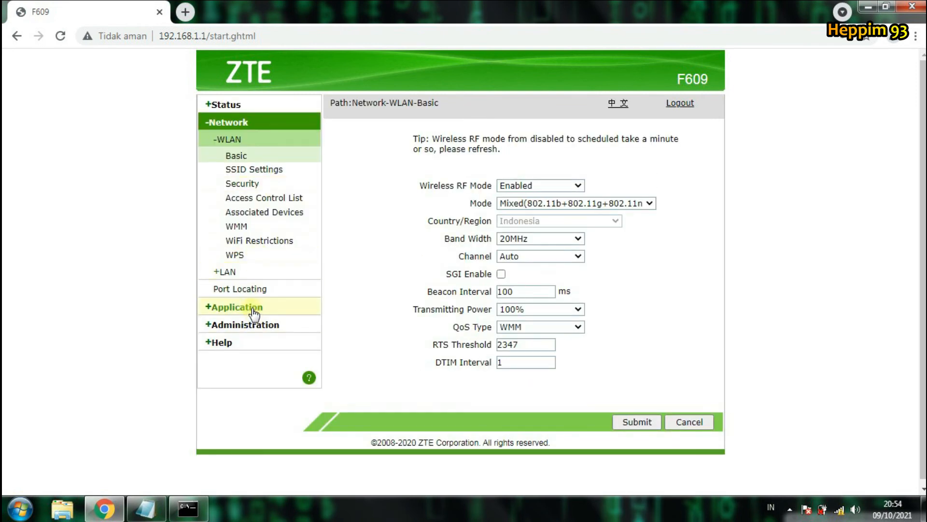
click(282, 197)
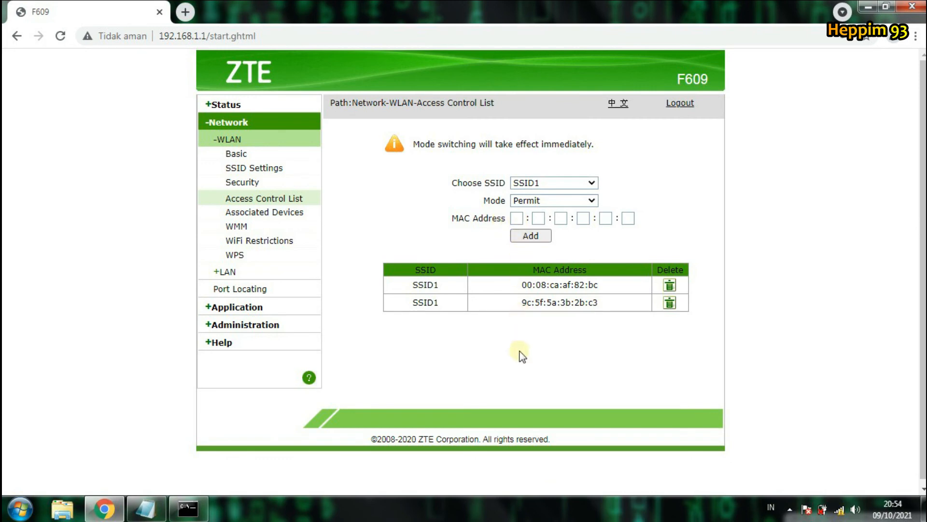
click(520, 219)
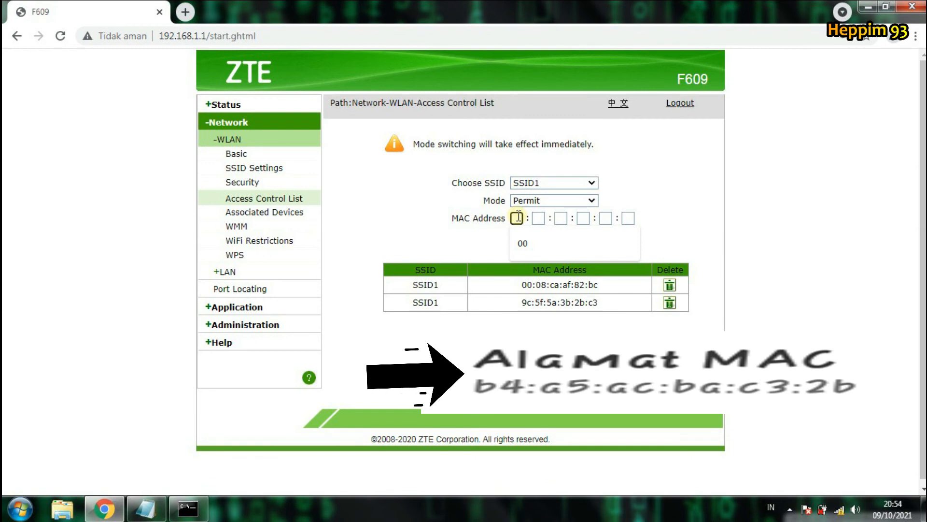
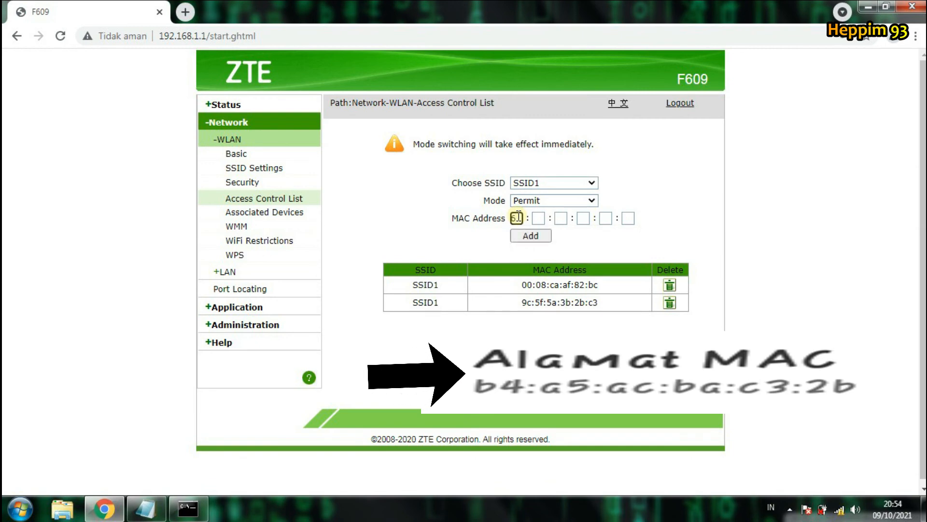
key(BackSpace)
key(BackSpace)
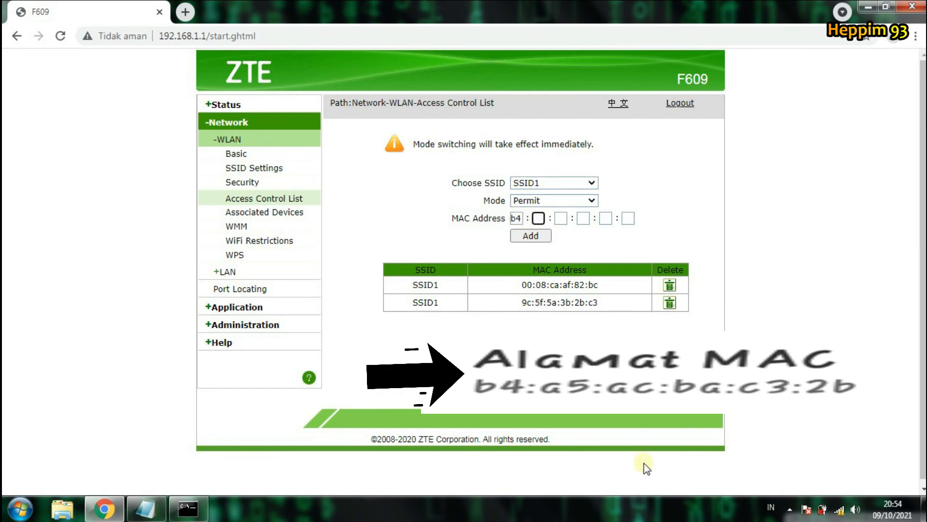
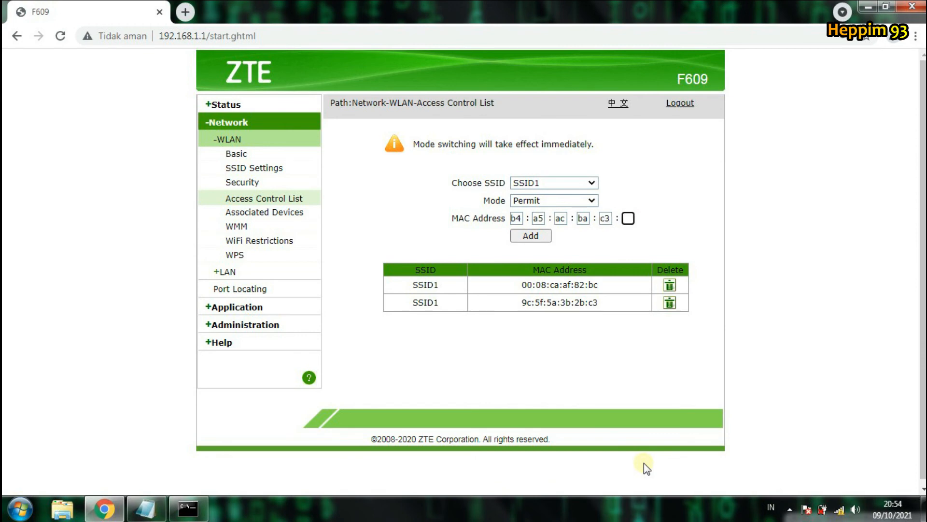
click(653, 378)
click(542, 238)
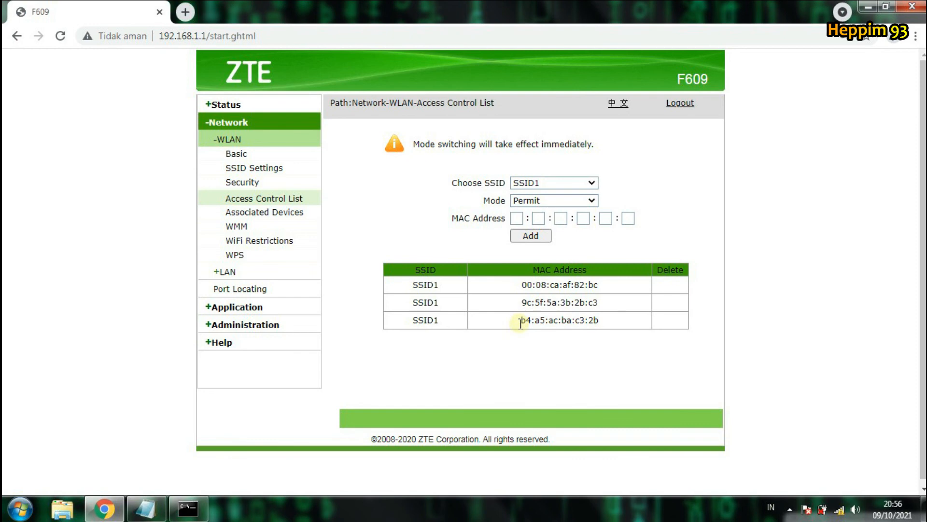
drag(520, 322, 601, 322)
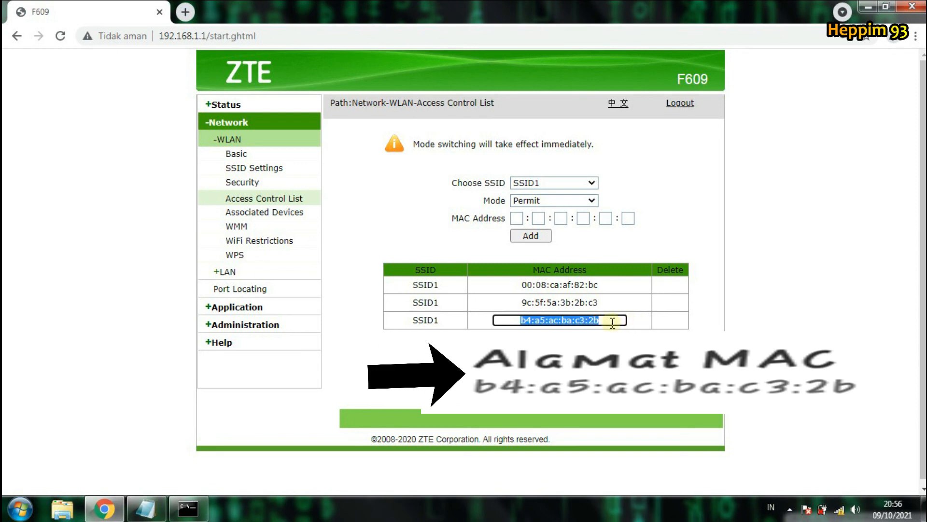
click(631, 349)
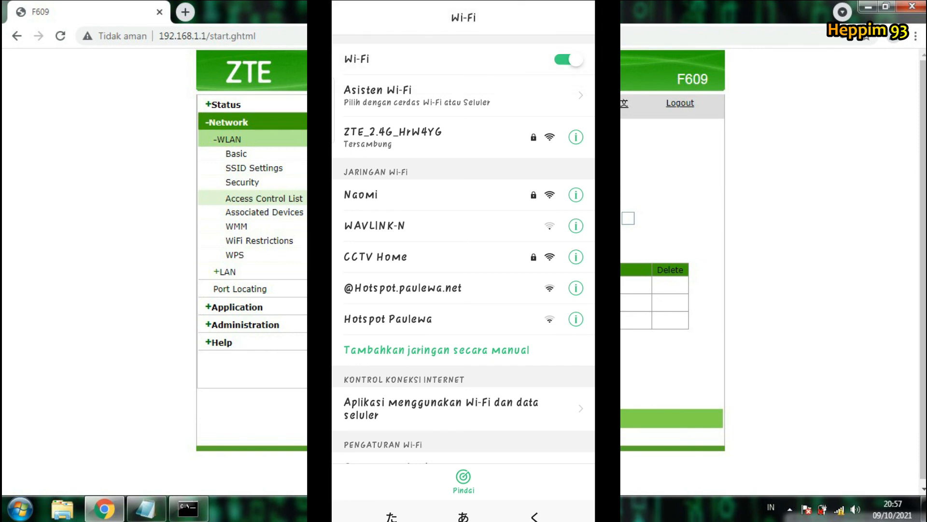
drag(521, 321, 620, 321)
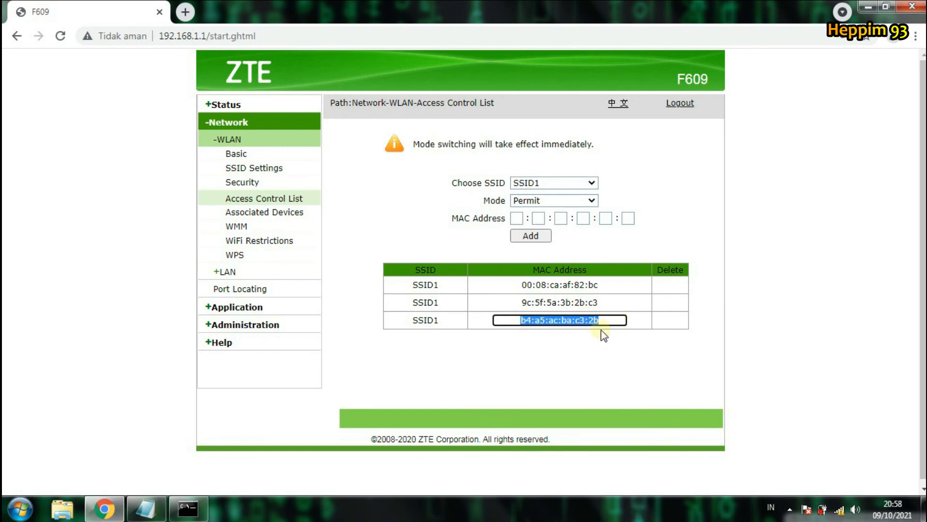
click(597, 366)
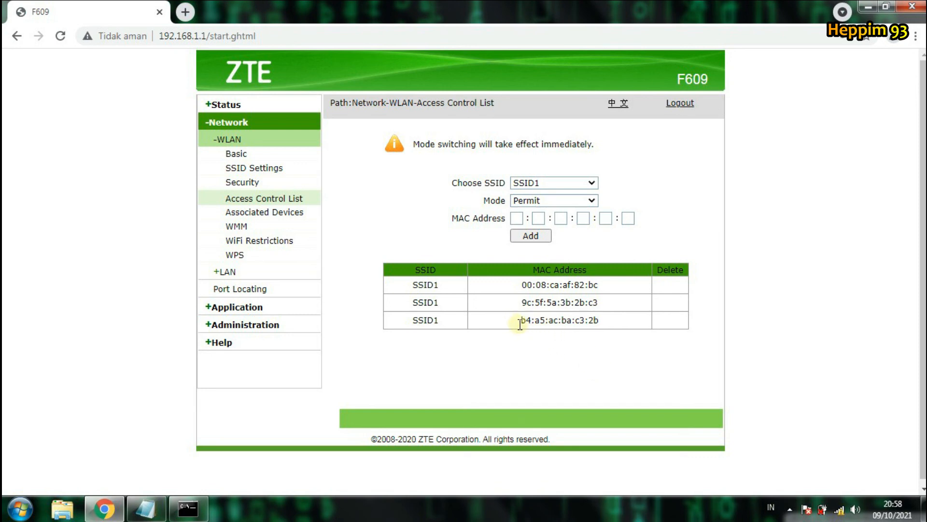
drag(519, 323, 610, 320)
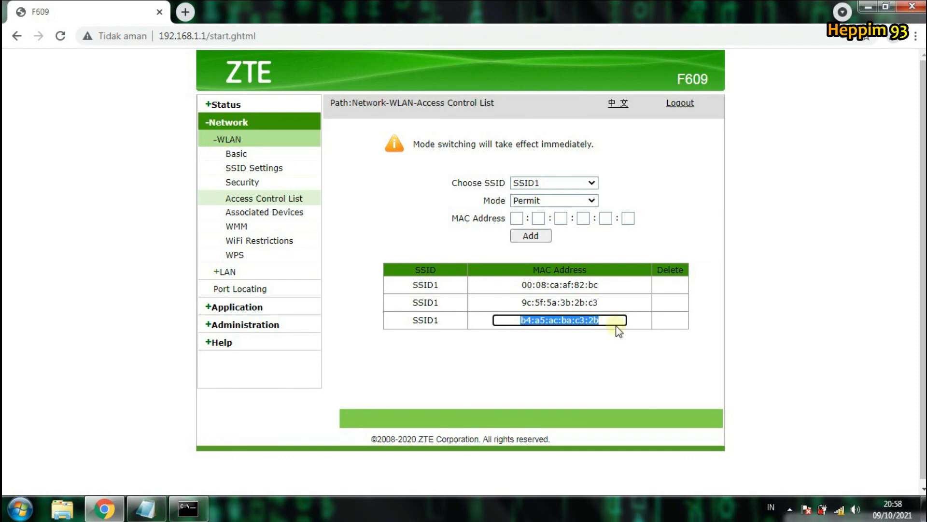
click(620, 349)
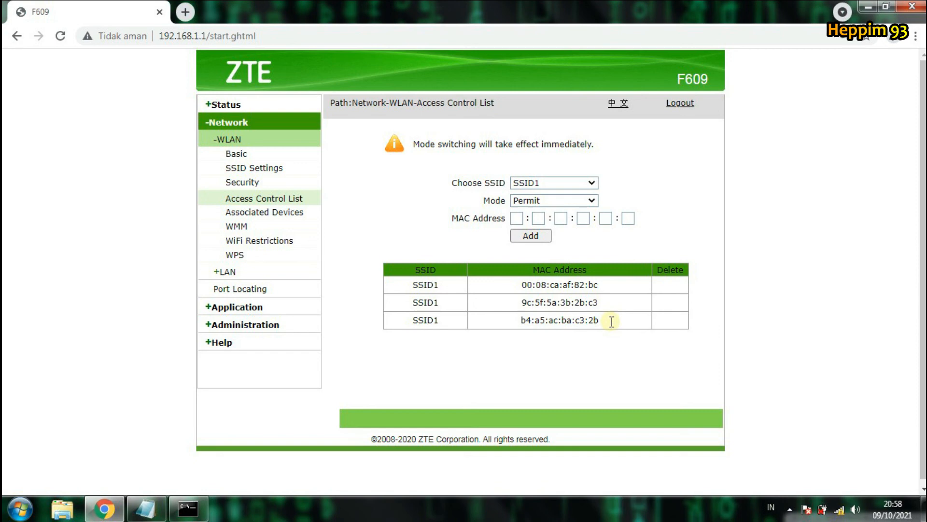
drag(612, 321, 550, 326)
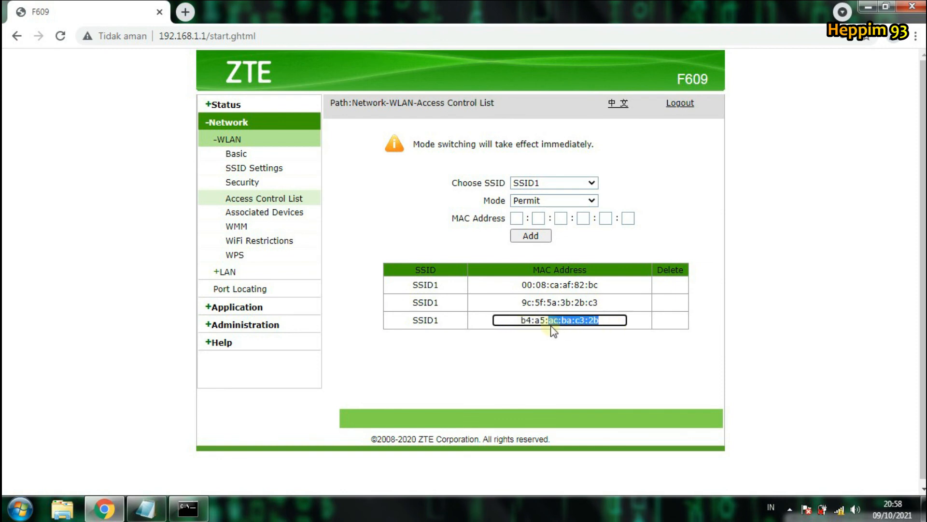
click(603, 349)
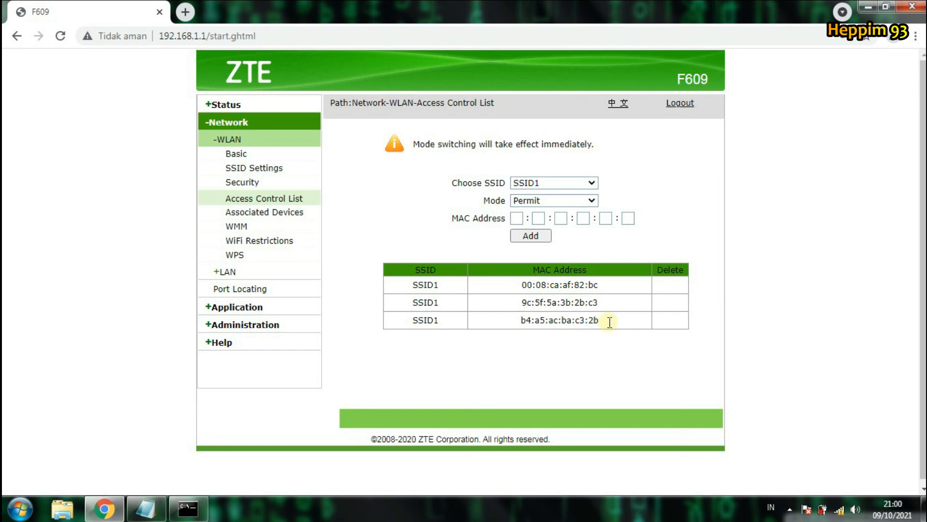
drag(610, 322, 498, 333)
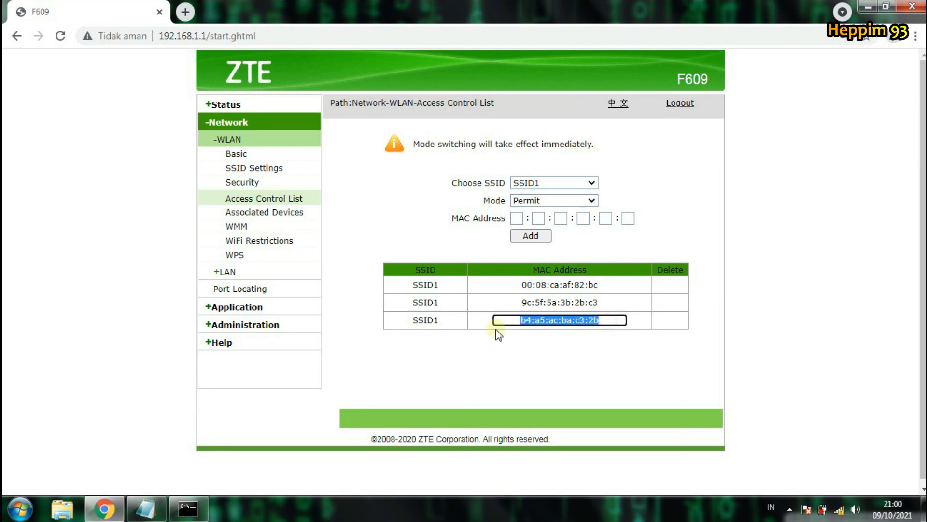
click(615, 321)
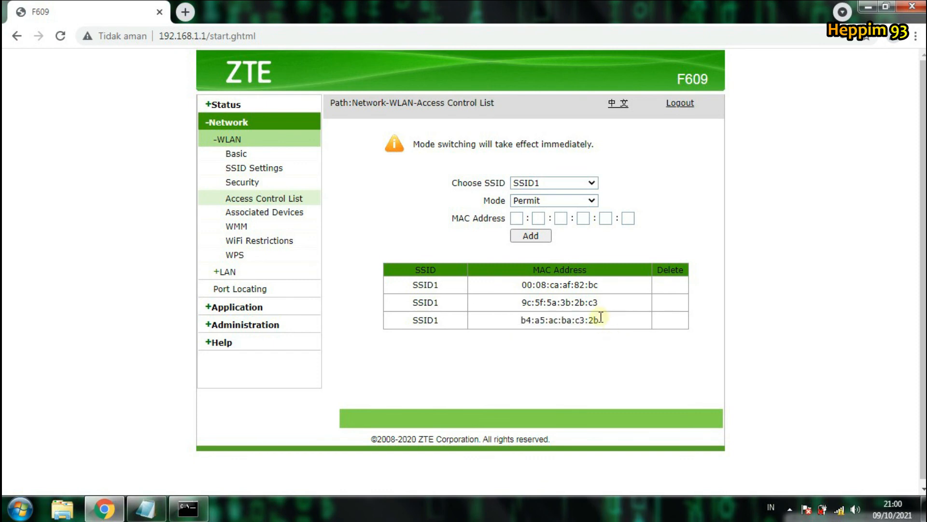
drag(604, 320, 494, 304)
click(629, 405)
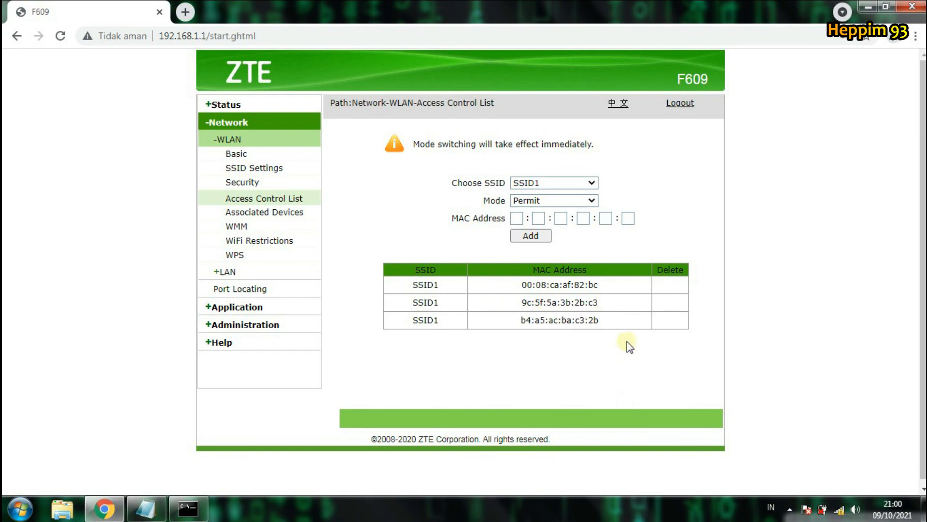